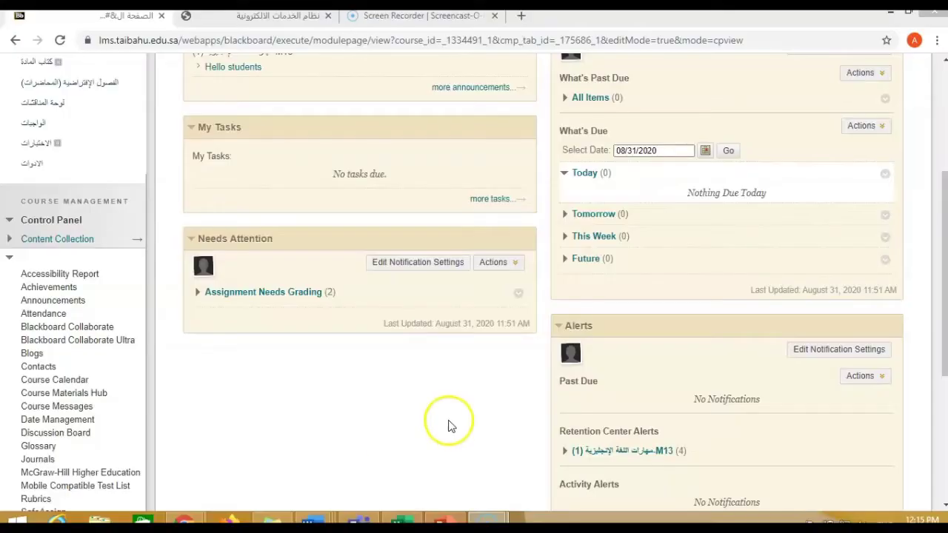
Translate the Blackboard course page into English.
scroll(447, 422, "up", 3)
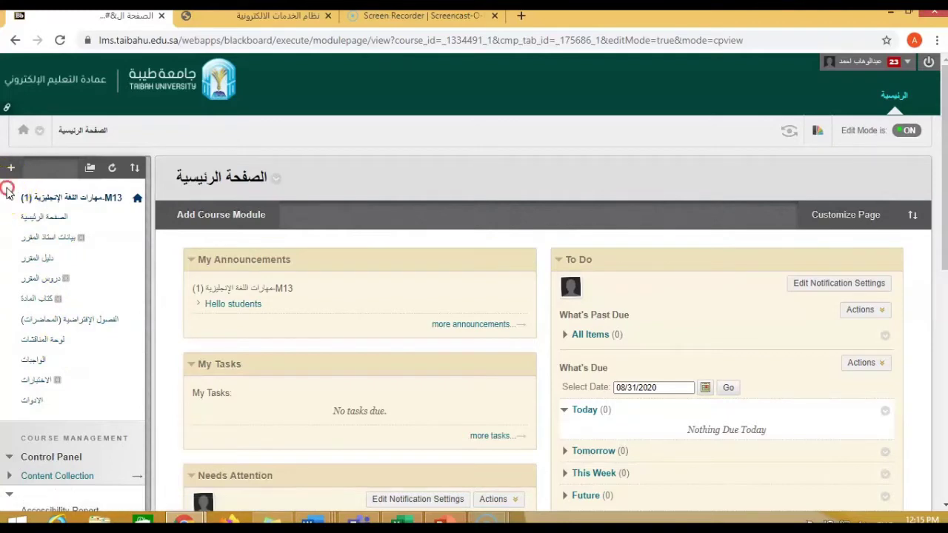
right_click(7, 189)
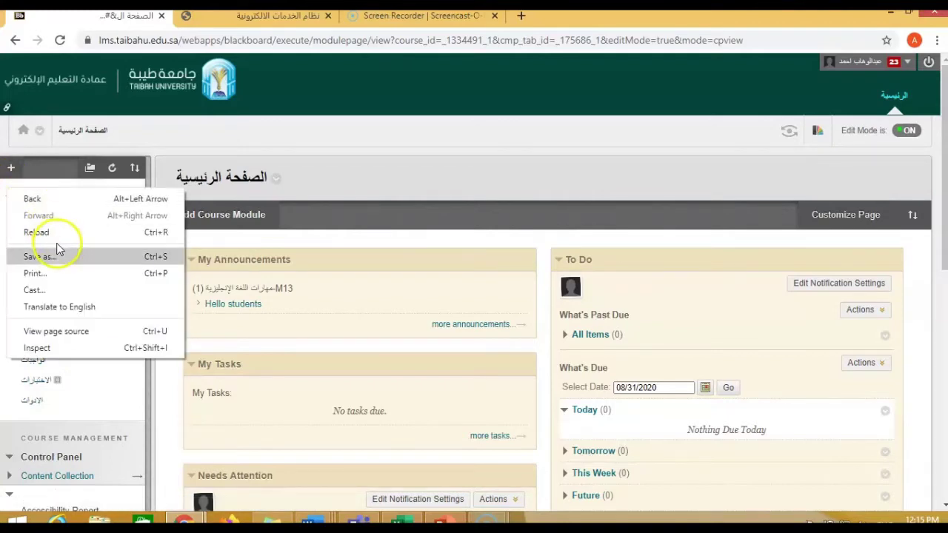
left_click(72, 308)
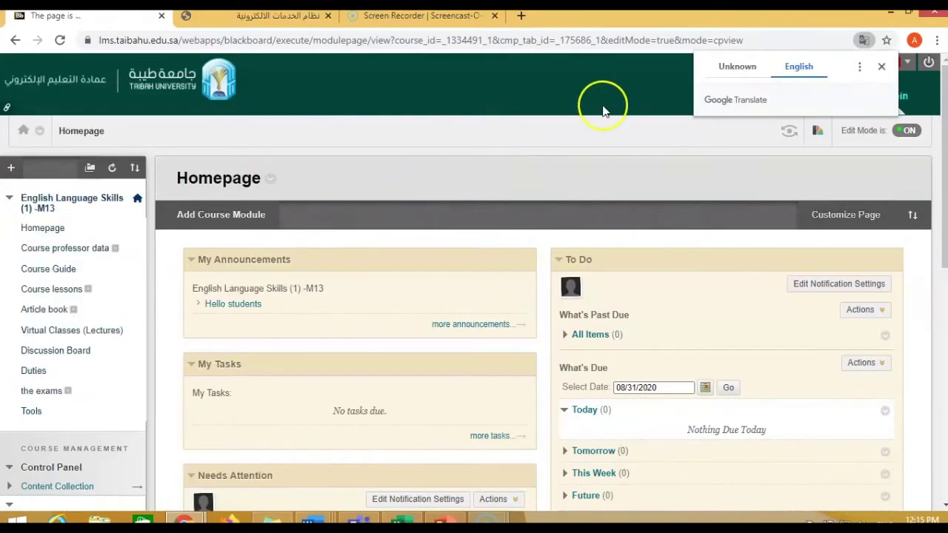
Open the Course Guide content area and look over the Build Content options.
left_click(55, 273)
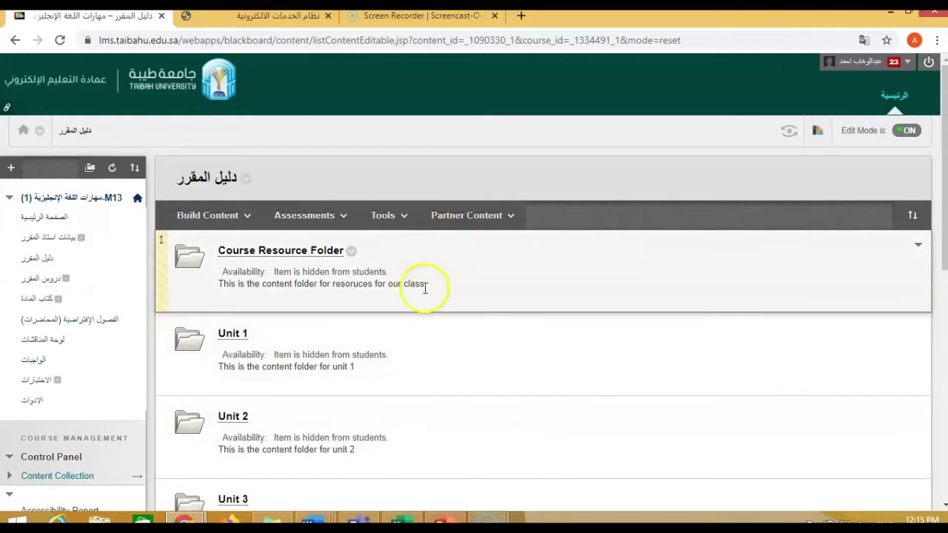
scroll(426, 277, "down", 2)
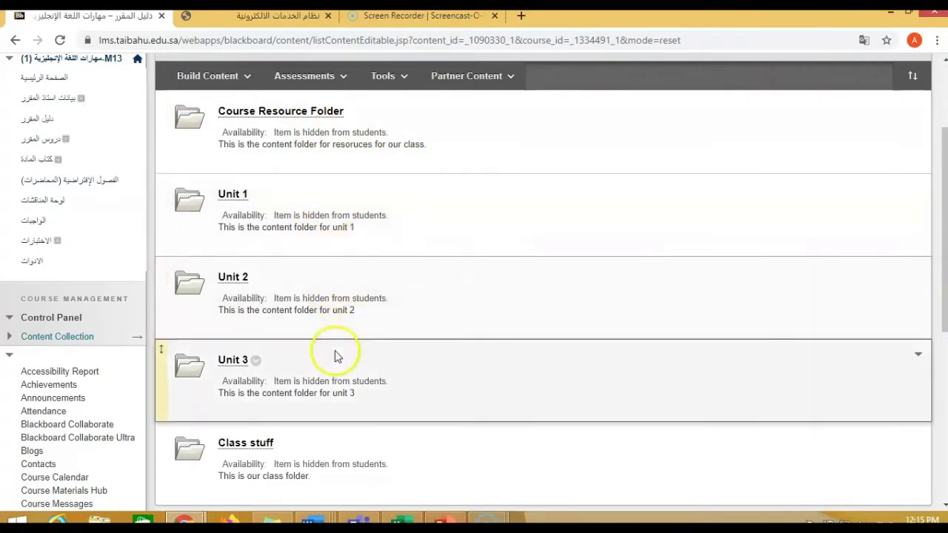
scroll(347, 368, "up", 1)
scroll(347, 368, "up", 1)
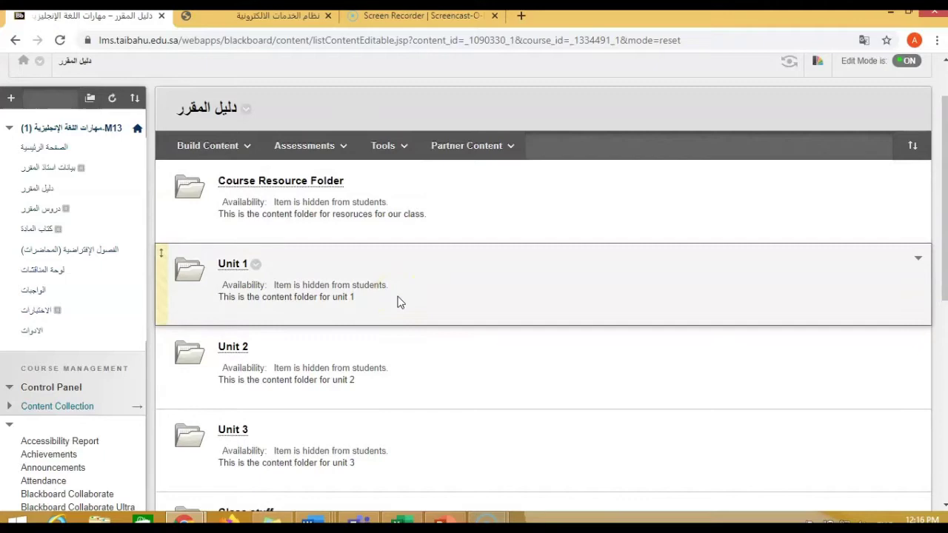
scroll(396, 299, "up", 1)
left_click(222, 215)
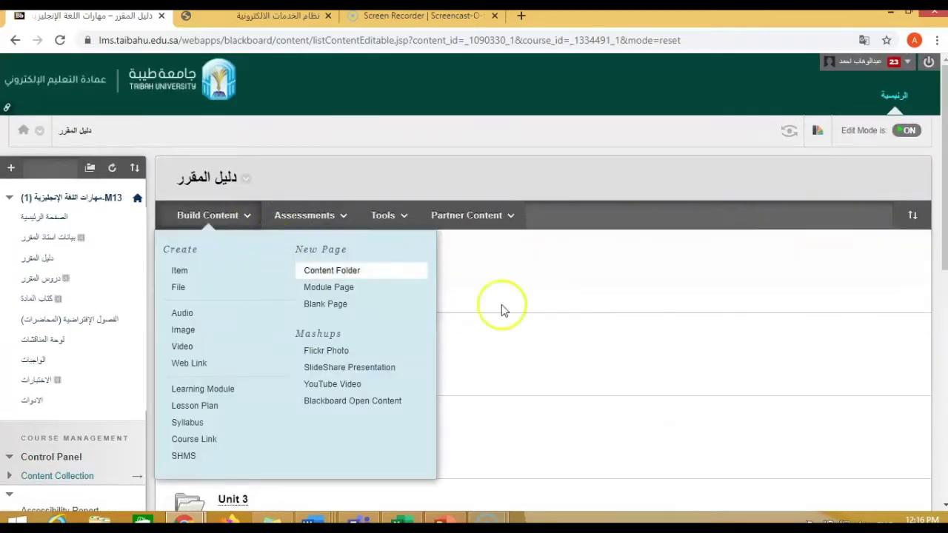
scroll(449, 402, "down", 2)
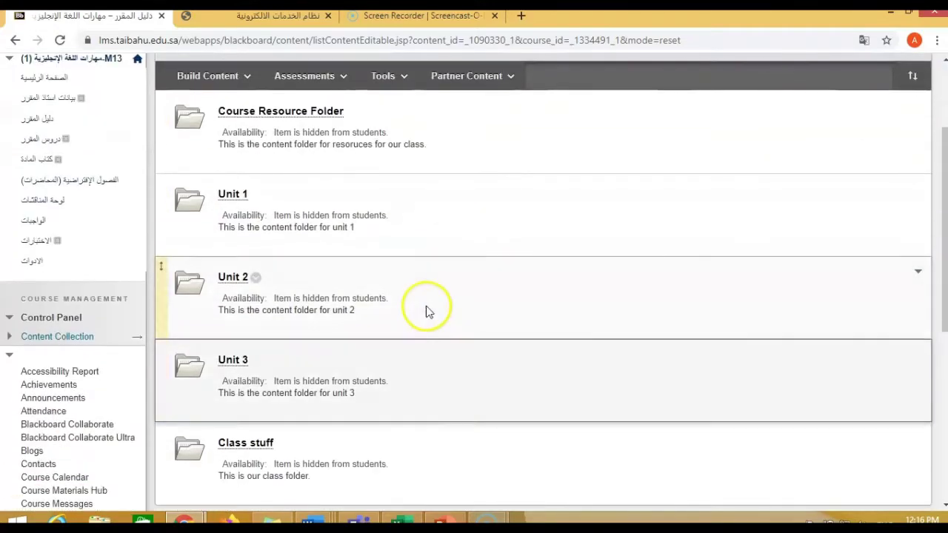
scroll(423, 318, "up", 2)
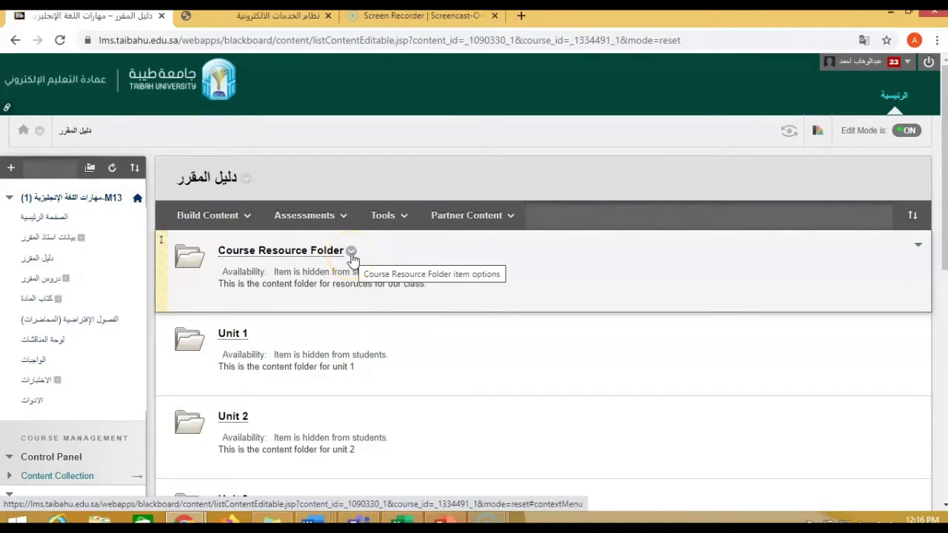
Make the Course Resource Folder available to students.
left_click(352, 253)
left_click(408, 298)
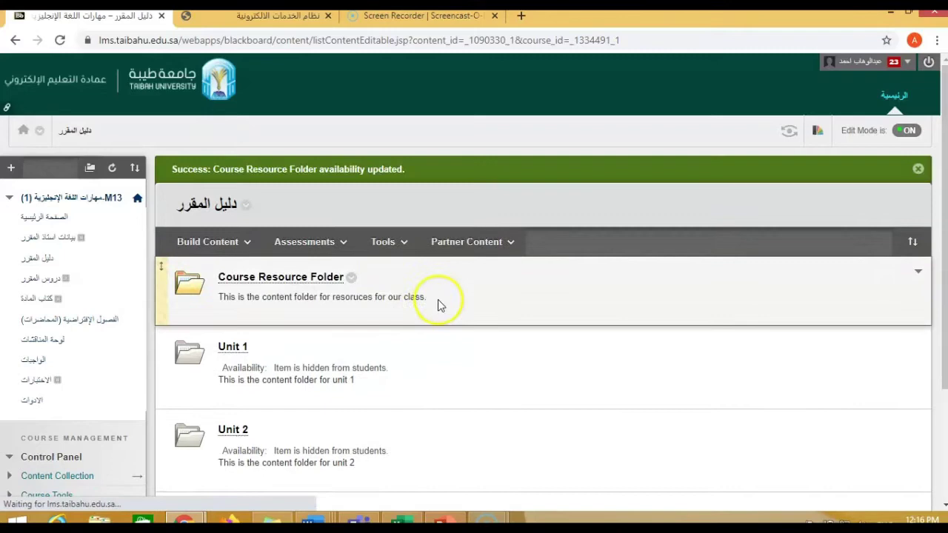
left_click(207, 242)
left_click(800, 381)
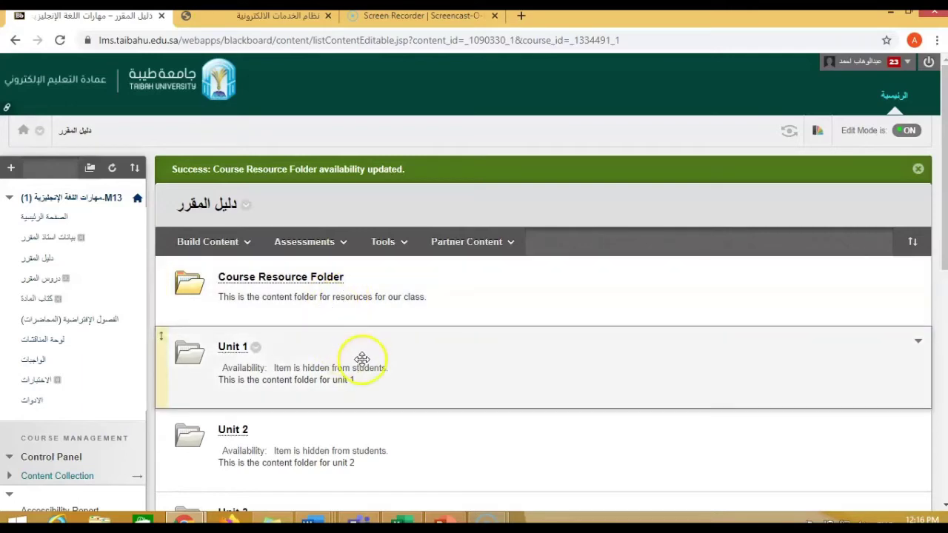
Make the Unit 1, Unit 2 and Unit 3 folders available to students.
left_click(256, 346)
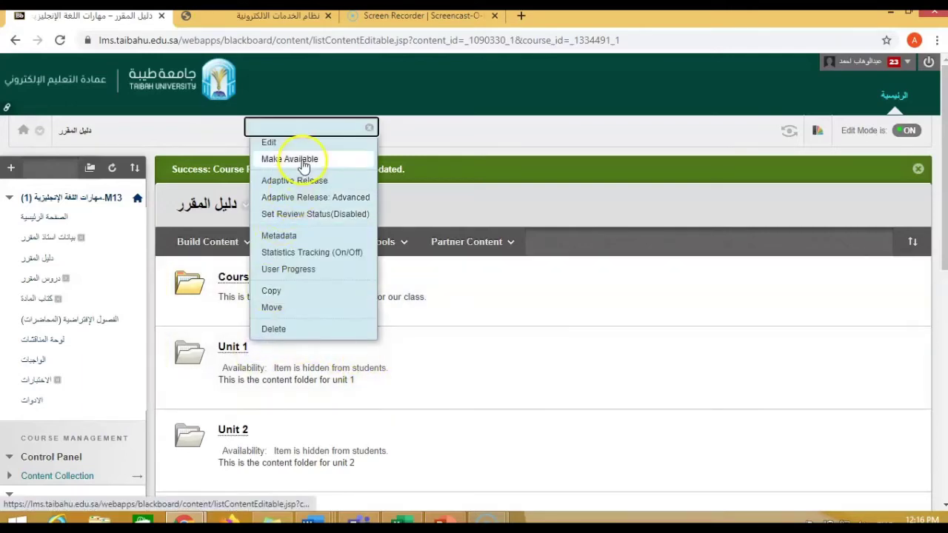
left_click(304, 161)
scroll(254, 310, "down", 2)
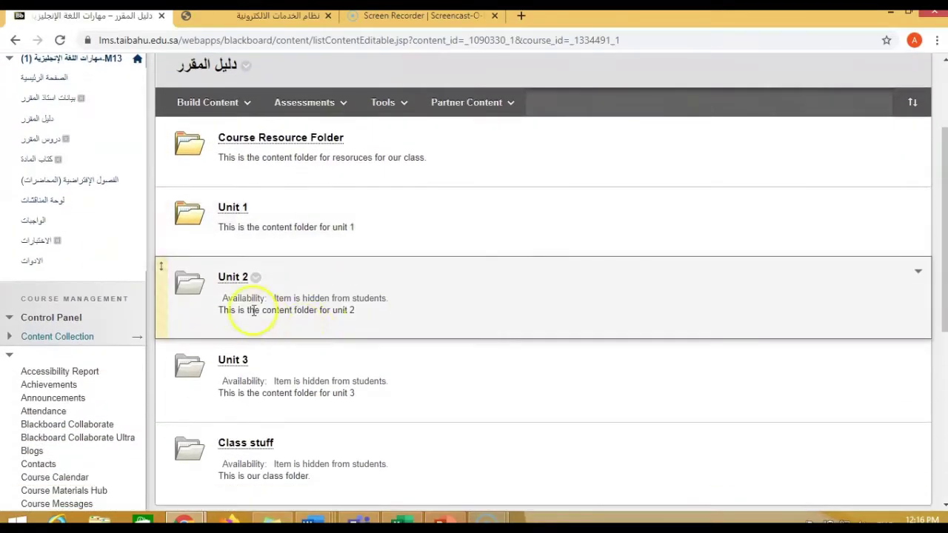
left_click(255, 278)
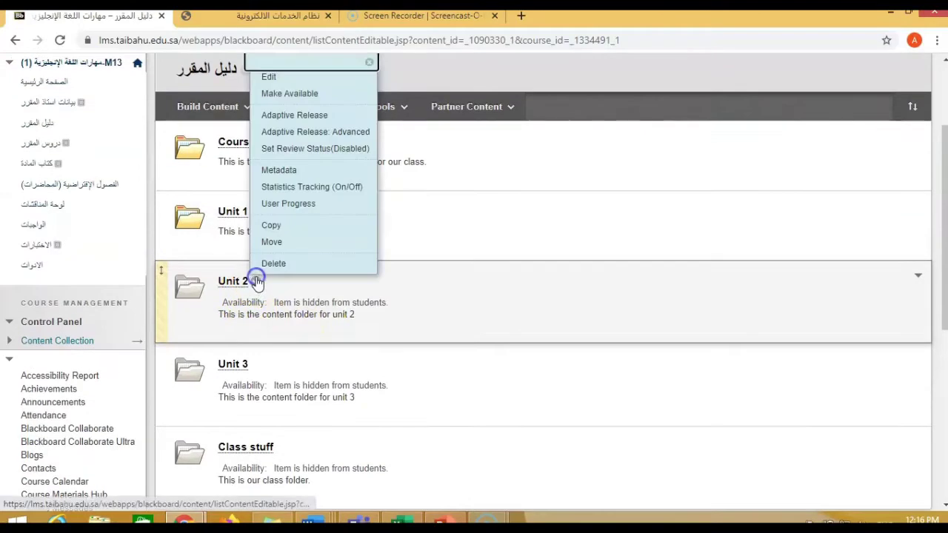
left_click(304, 94)
scroll(296, 363, "down", 2)
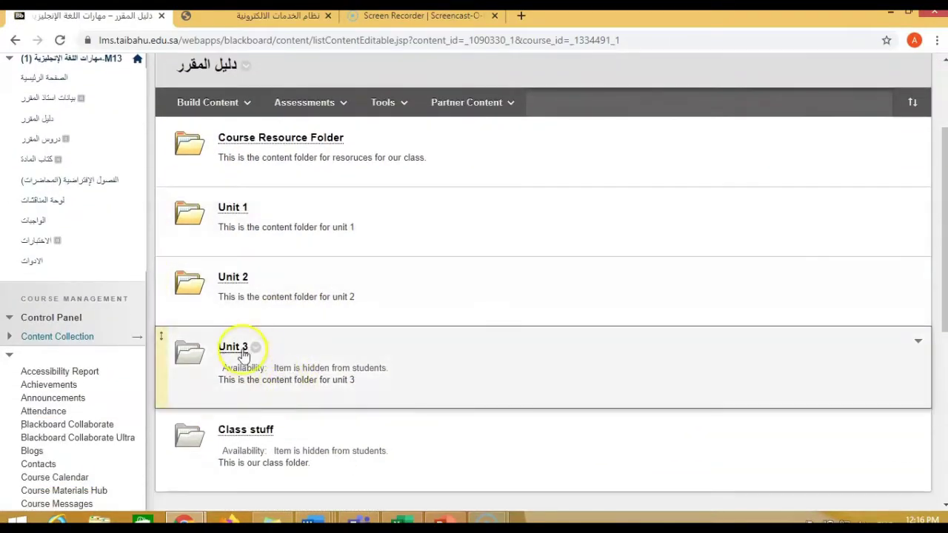
left_click(255, 348)
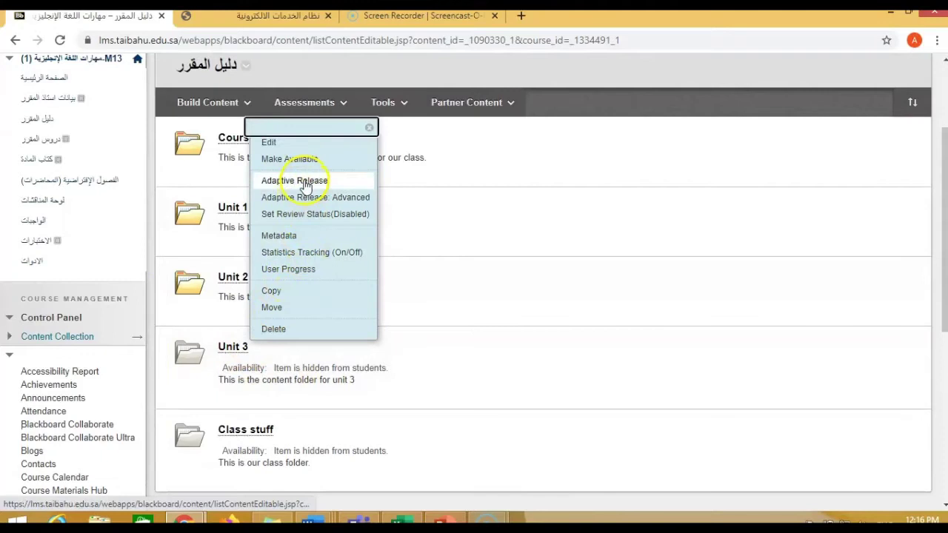
left_click(313, 161)
left_click(281, 242)
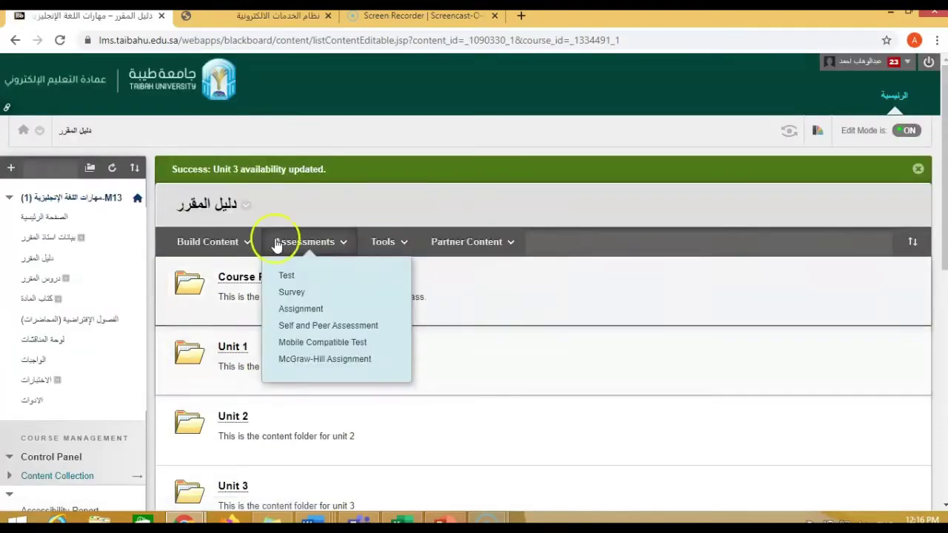
left_click(542, 305)
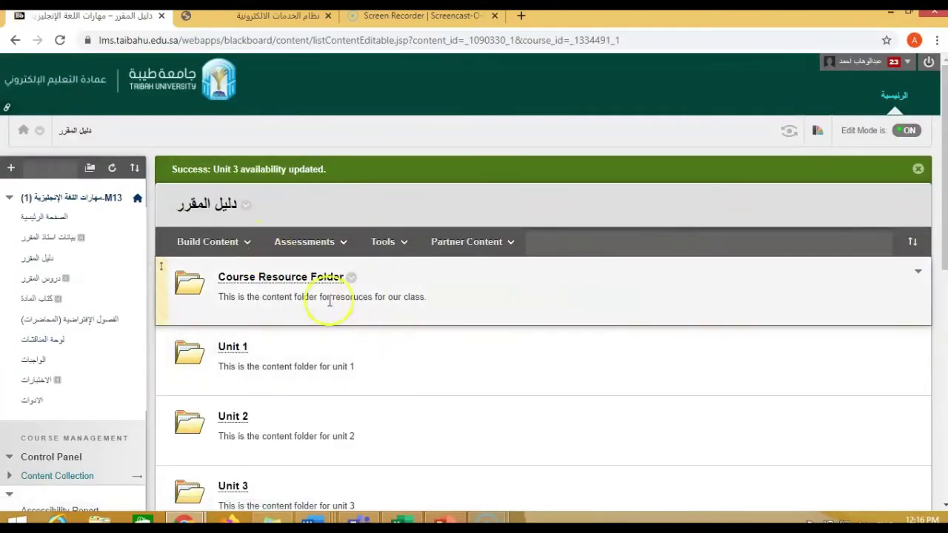
left_click(287, 286)
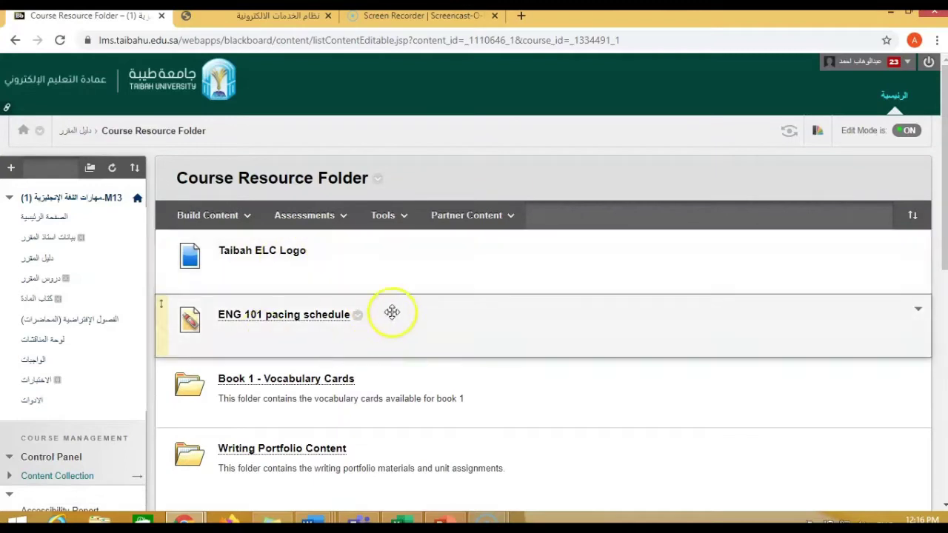
scroll(395, 326, "down", 1)
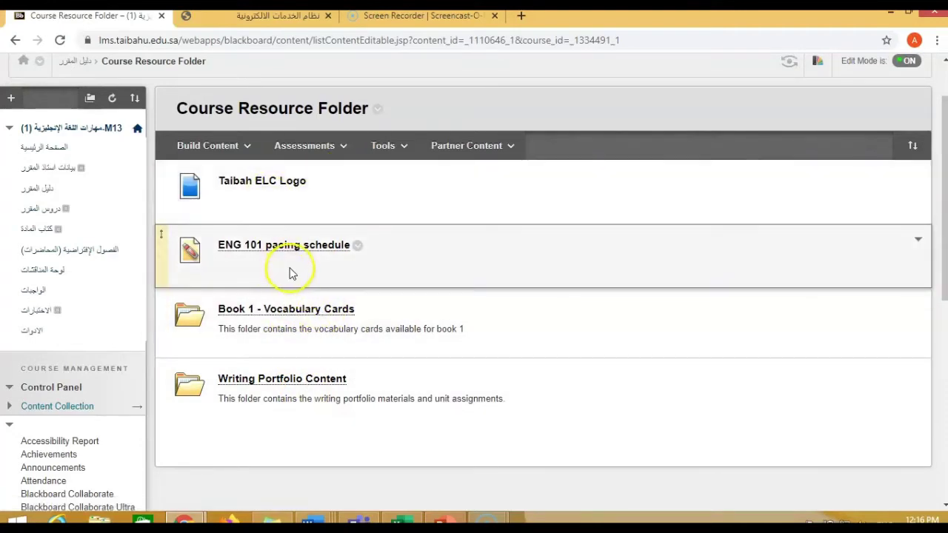
scroll(291, 273, "up", 1)
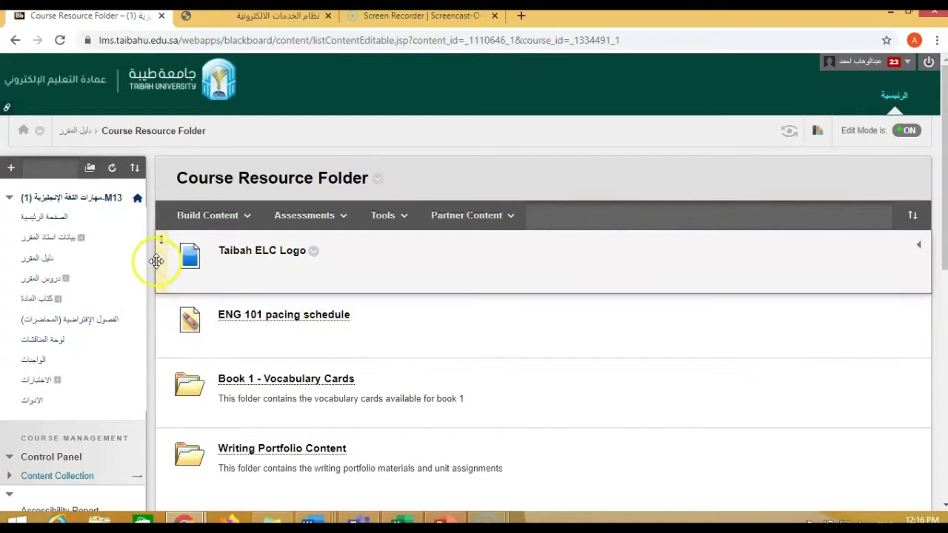
left_click(36, 264)
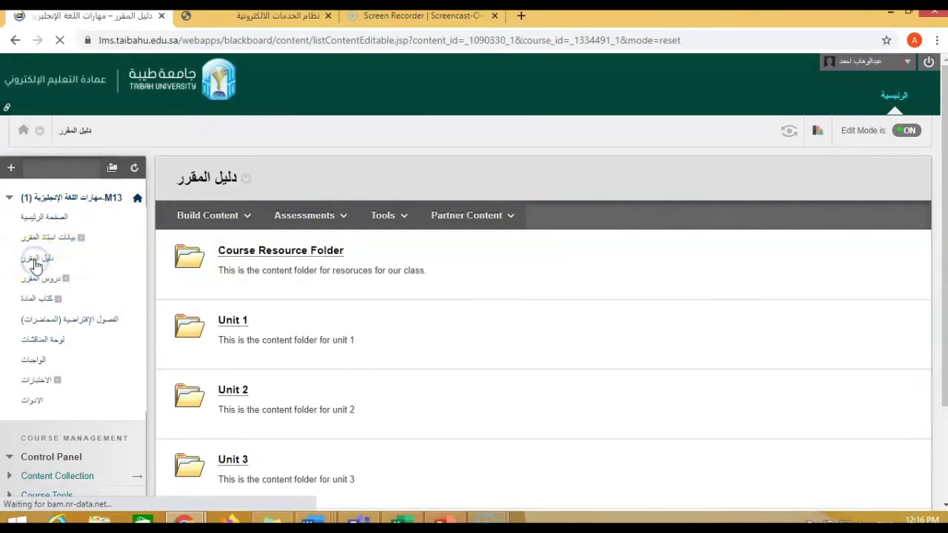
left_click(235, 322)
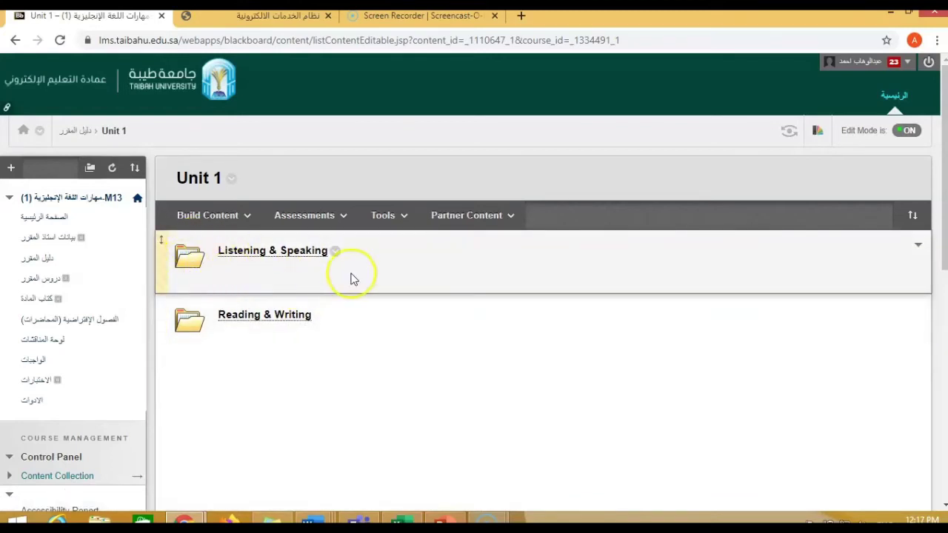
left_click(59, 256)
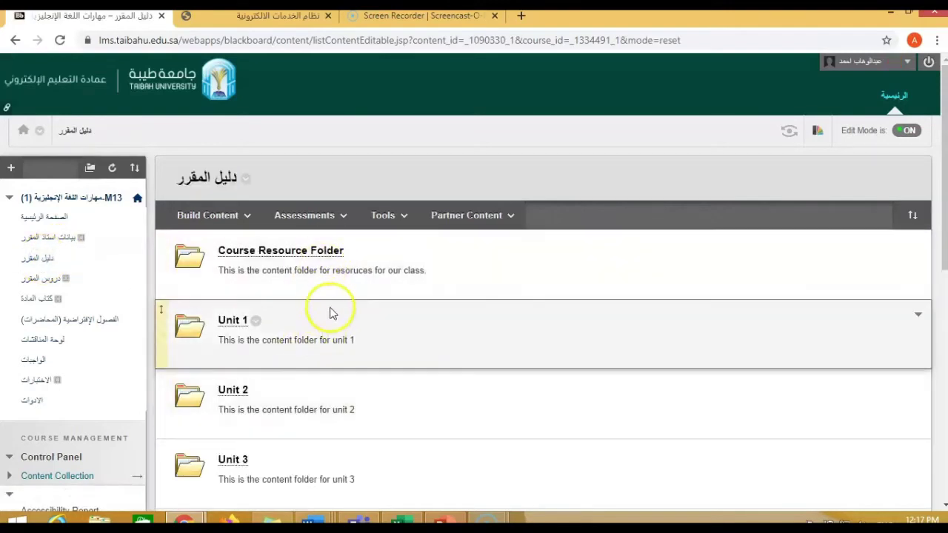
scroll(331, 345, "down", 1)
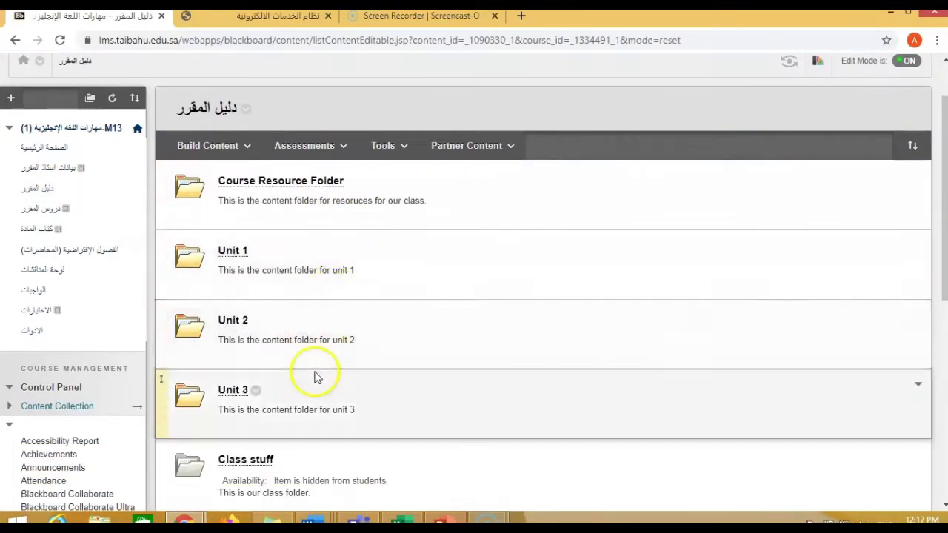
left_click(247, 461)
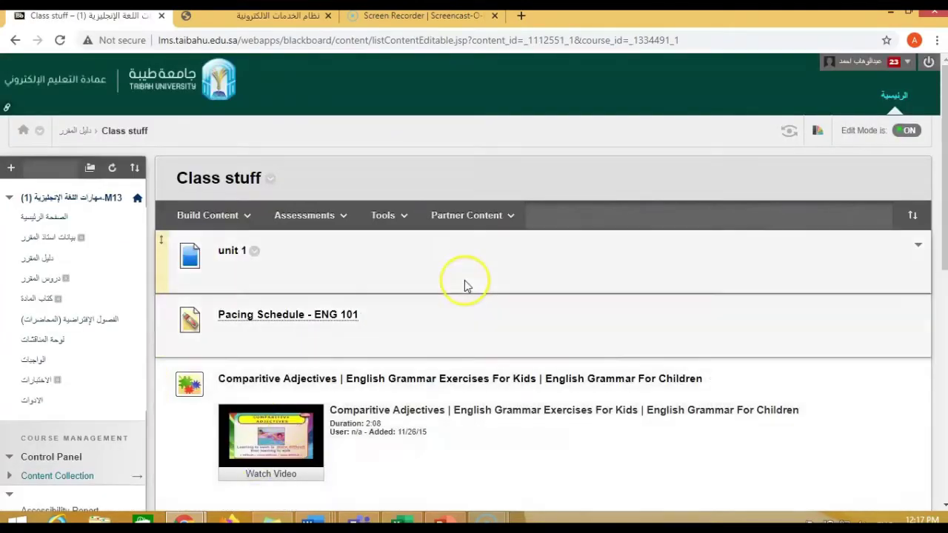
scroll(467, 285, "down", 1)
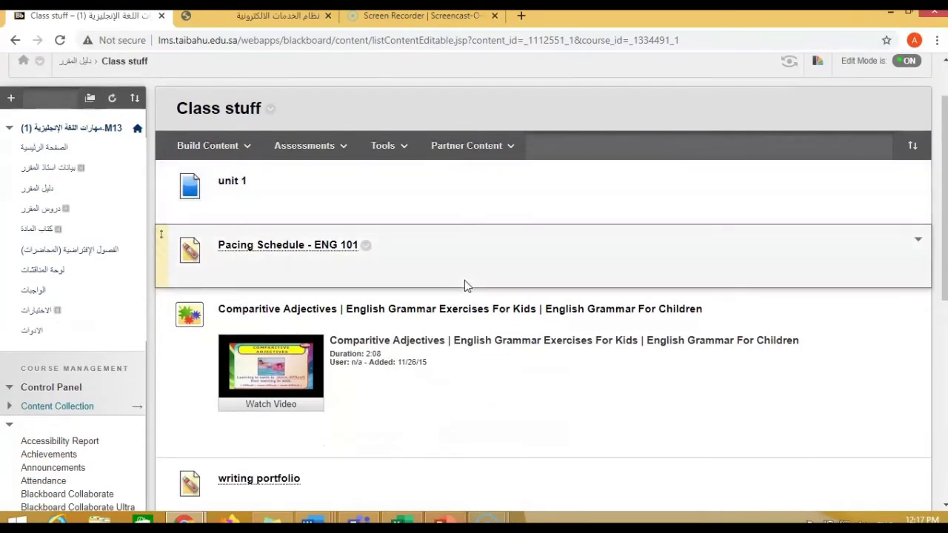
scroll(482, 265, "down", 1)
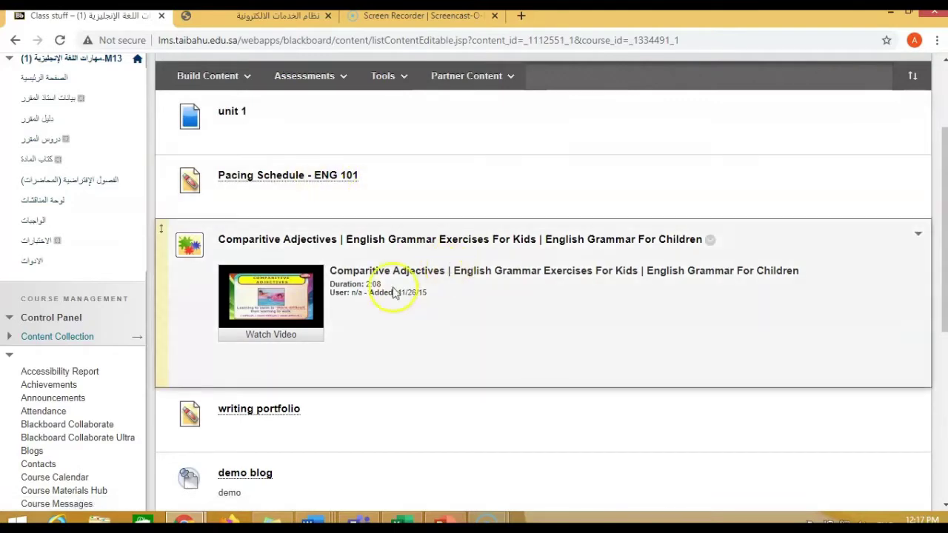
scroll(311, 417, "down", 2)
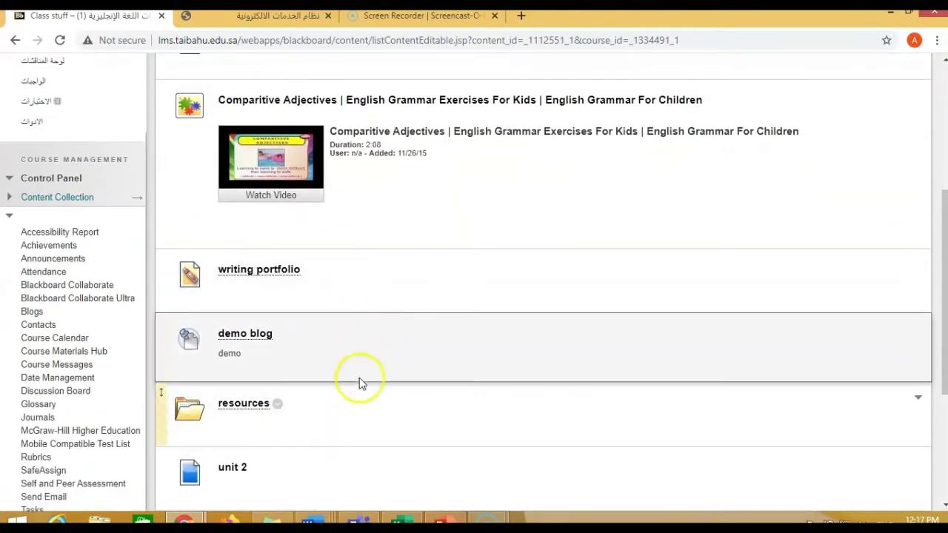
scroll(352, 391, "down", 2)
scroll(341, 296, "up", 3)
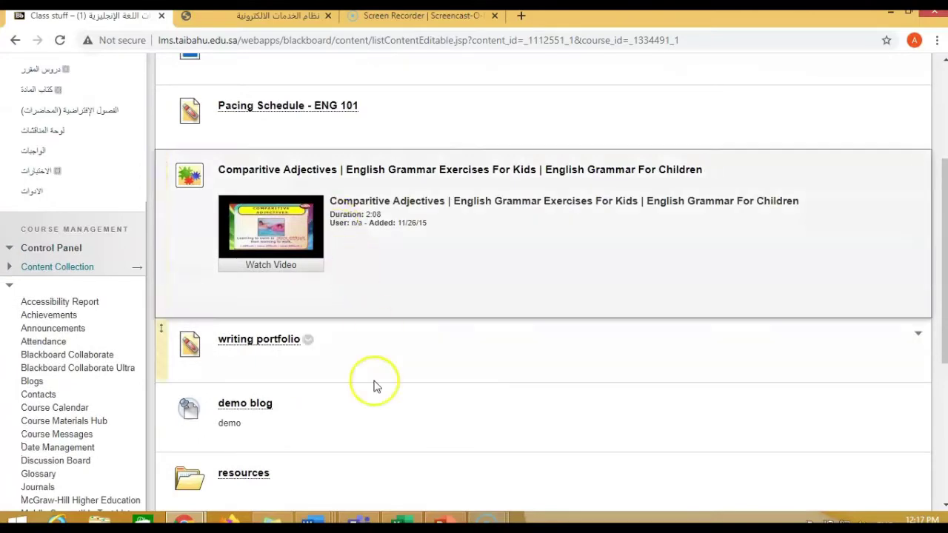
scroll(455, 242, "up", 2)
scroll(451, 232, "down", 3)
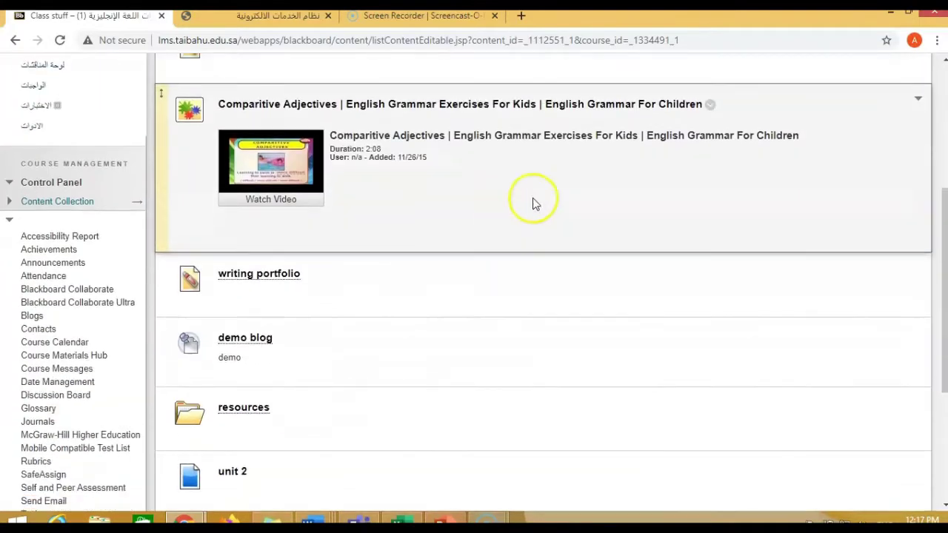
scroll(533, 198, "up", 3)
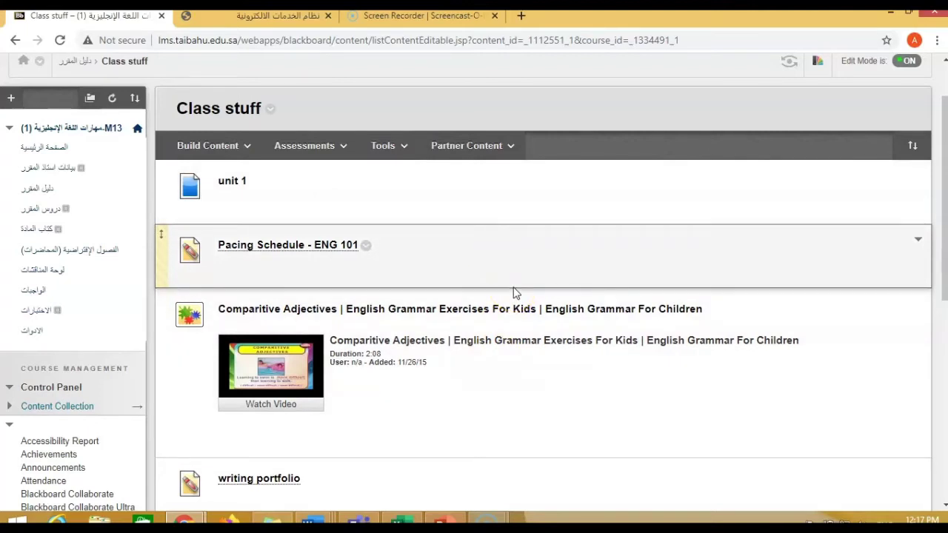
left_click(210, 147)
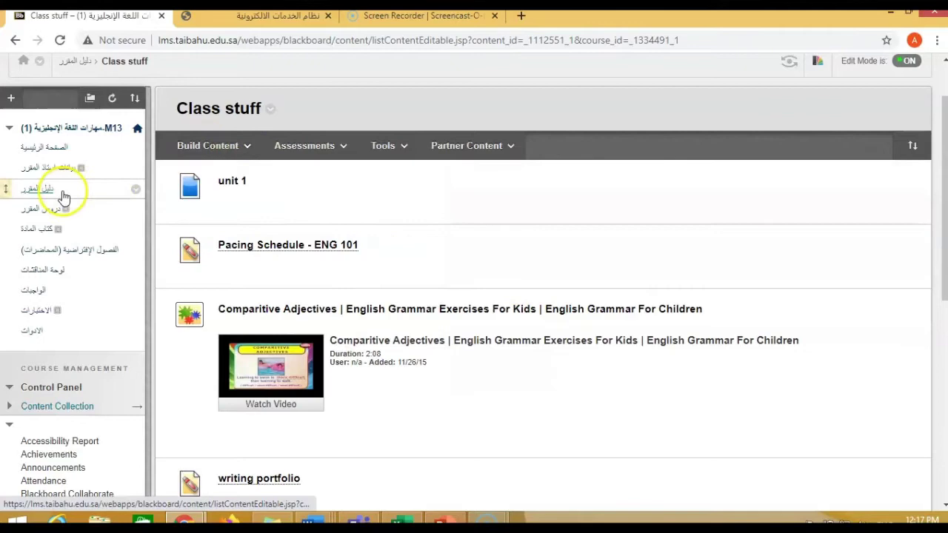
From the Course Guide page, start a new Content Folder via Build Content.
left_click(44, 191)
left_click(305, 215)
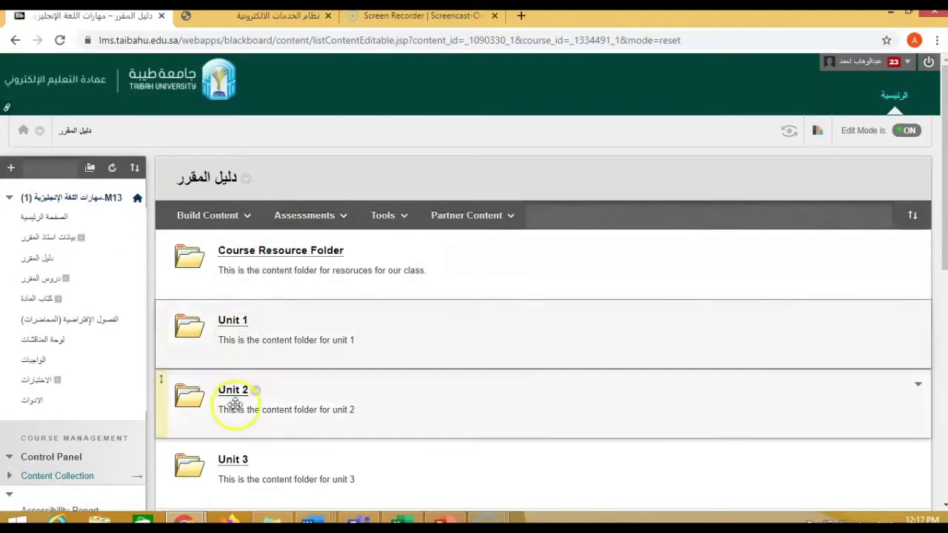
scroll(307, 386, "down", 1)
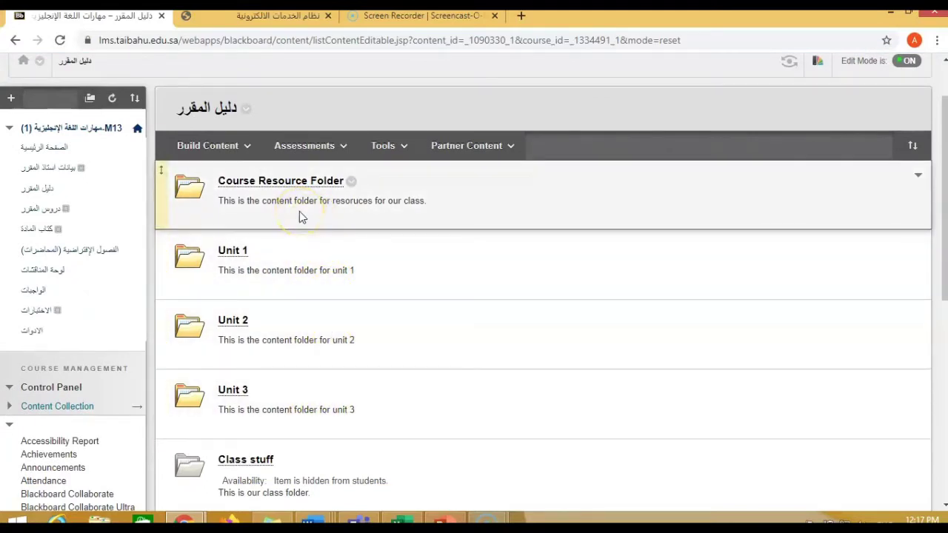
left_click(225, 150)
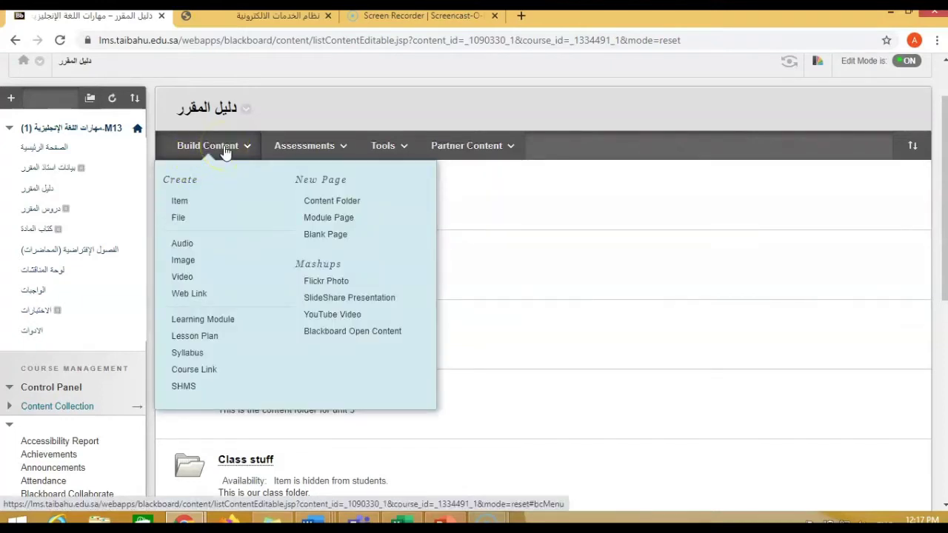
left_click(351, 206)
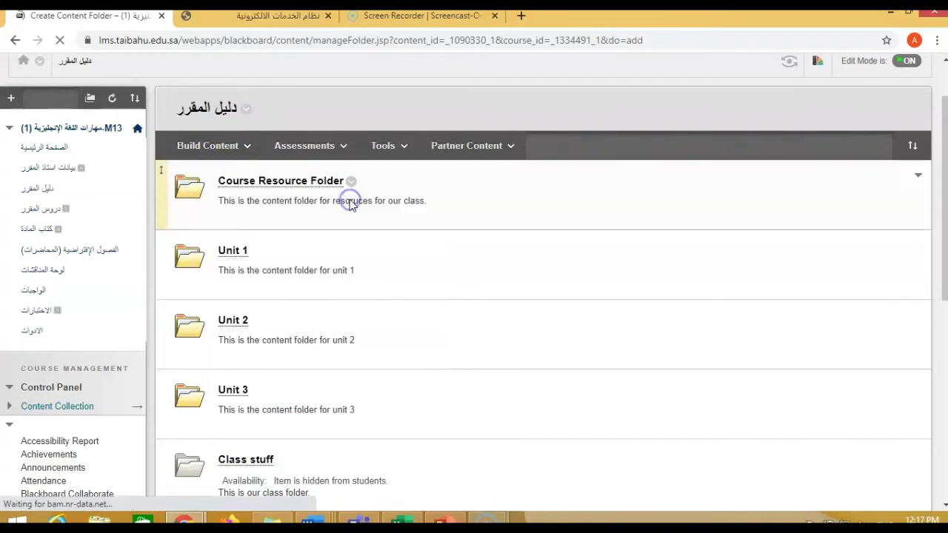
Name the folder 'Unit 4' with description 'This folder contains unit 4 resources'.
type("U")
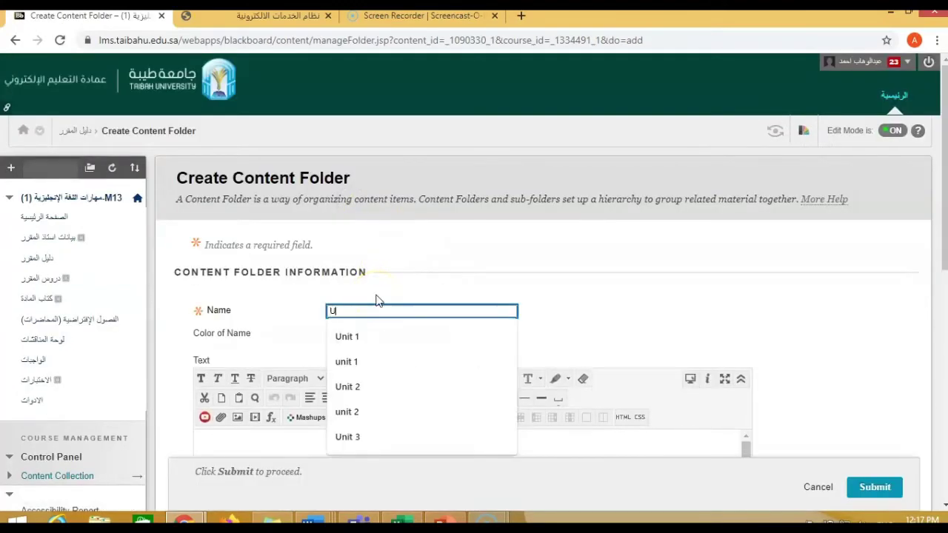
type("nit 4")
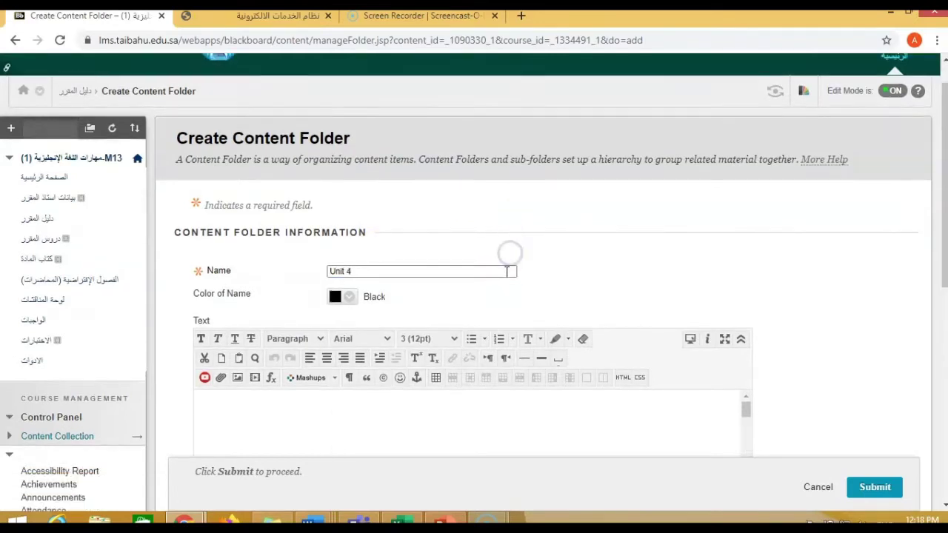
scroll(258, 311, "down", 2)
left_click(262, 323)
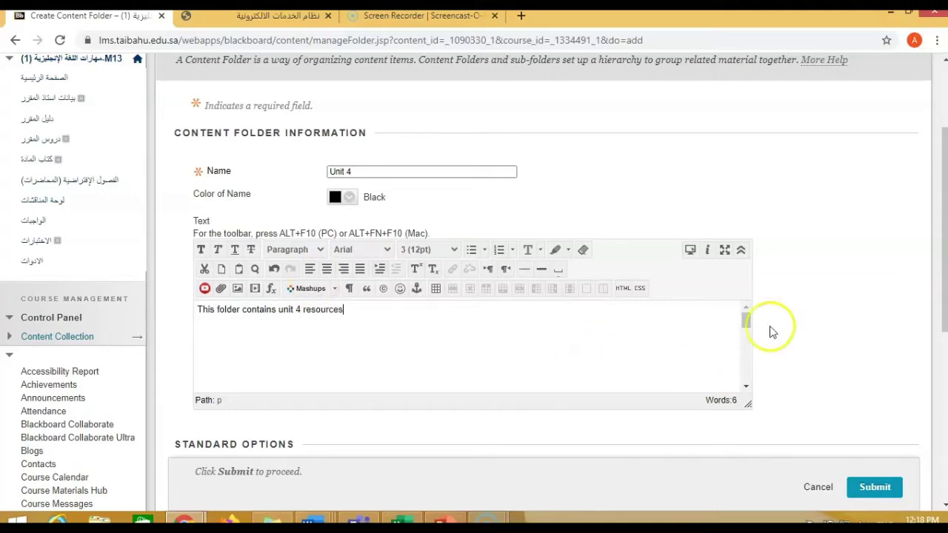
scroll(868, 333, "down", 1)
scroll(744, 294, "down", 1)
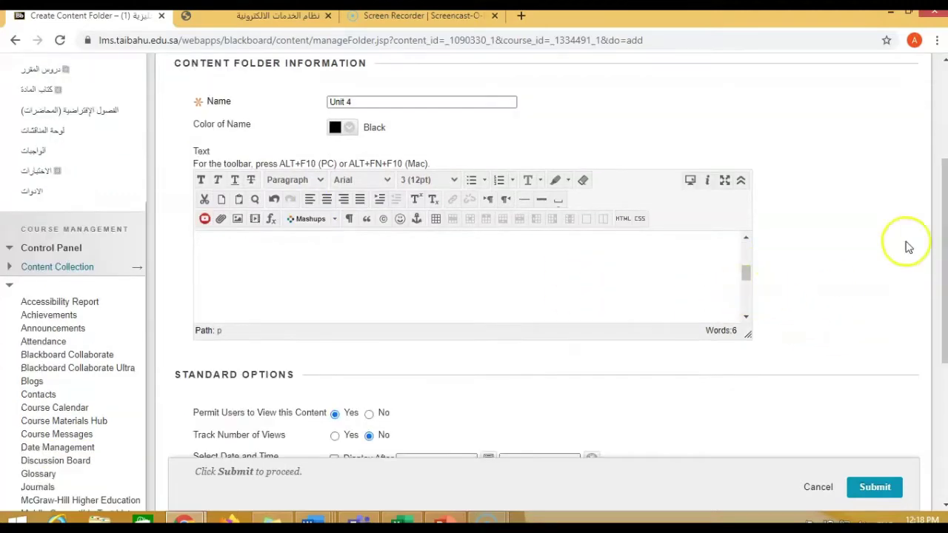
scroll(871, 276, "up", 2)
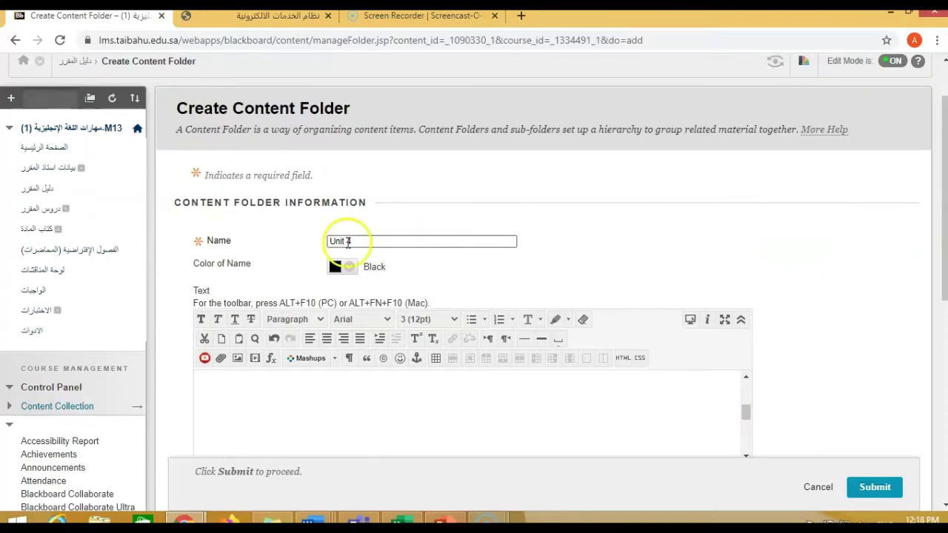
left_click(354, 269)
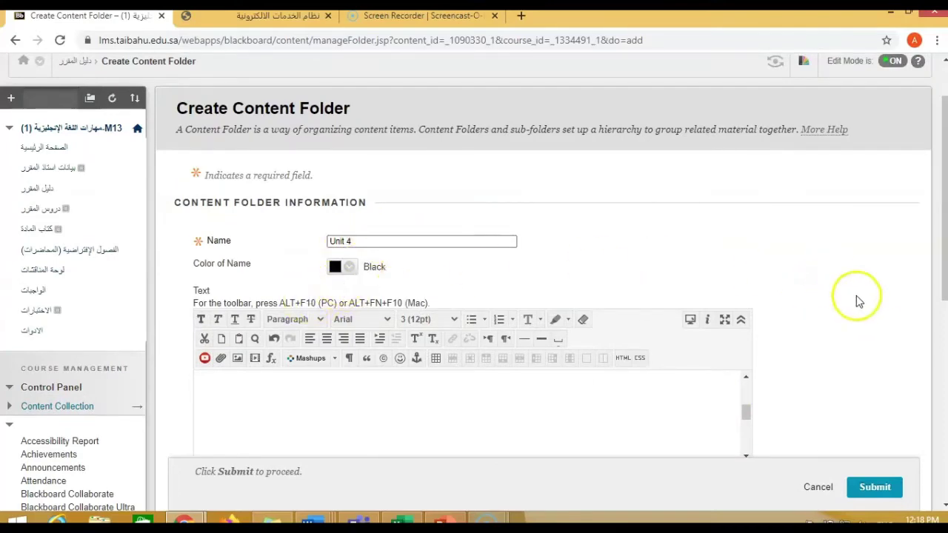
scroll(857, 301, "down", 3)
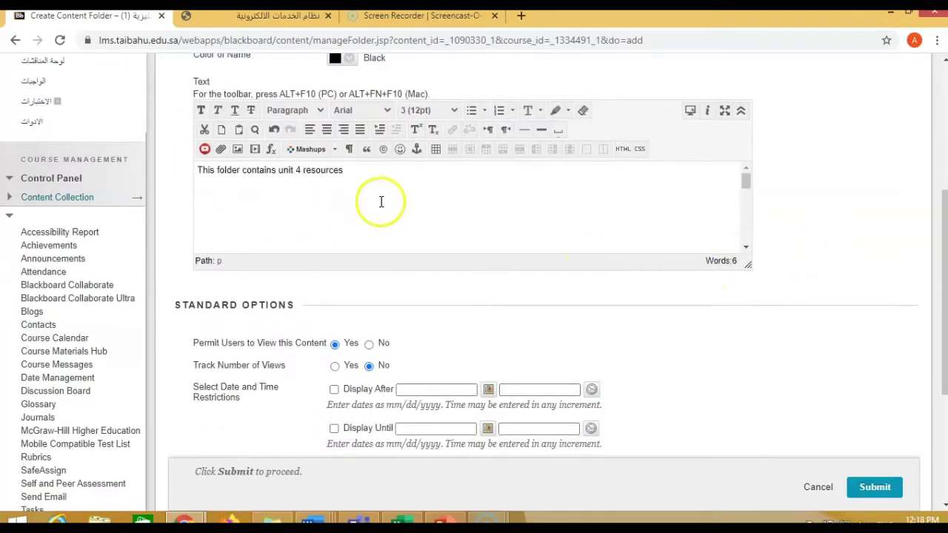
scroll(436, 381, "up", 2)
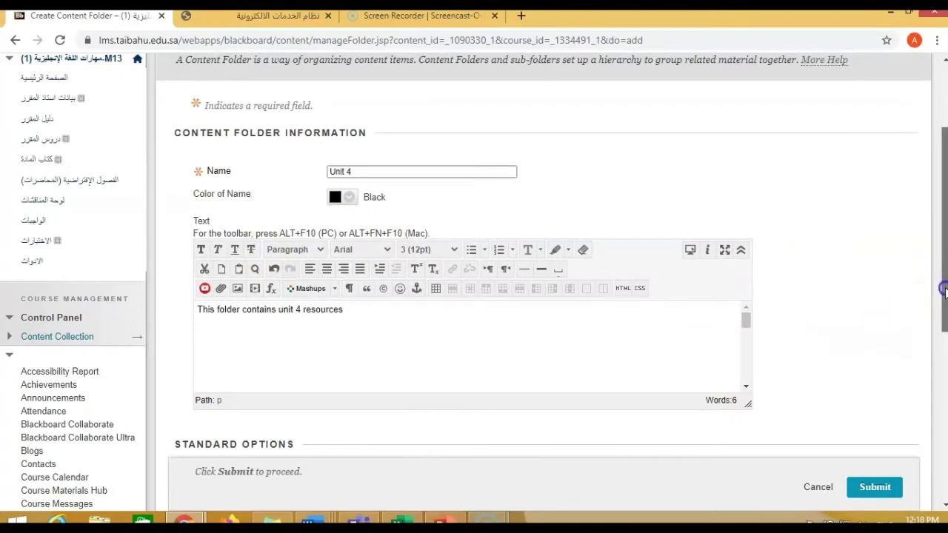
scroll(939, 282, "down", 4)
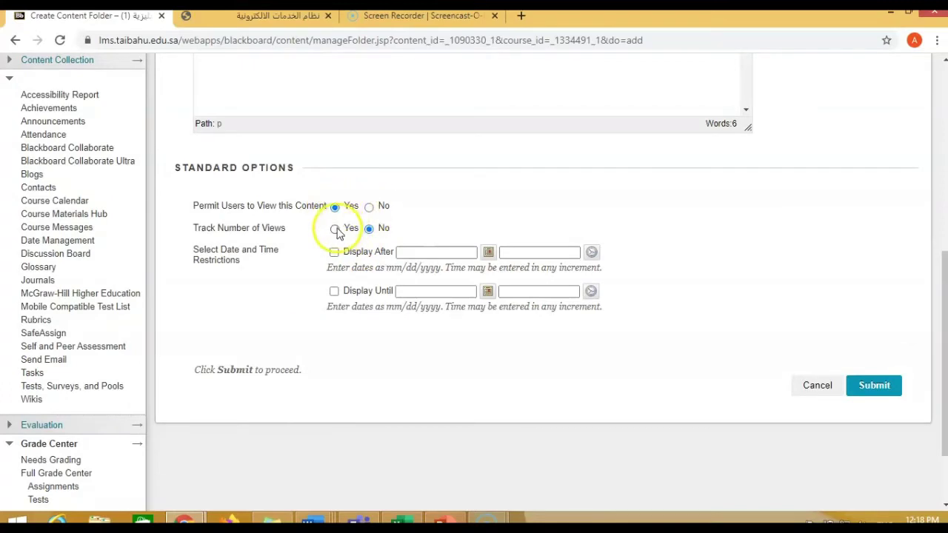
Set Track Number of Views to Yes for the Unit 4 folder.
left_click(335, 229)
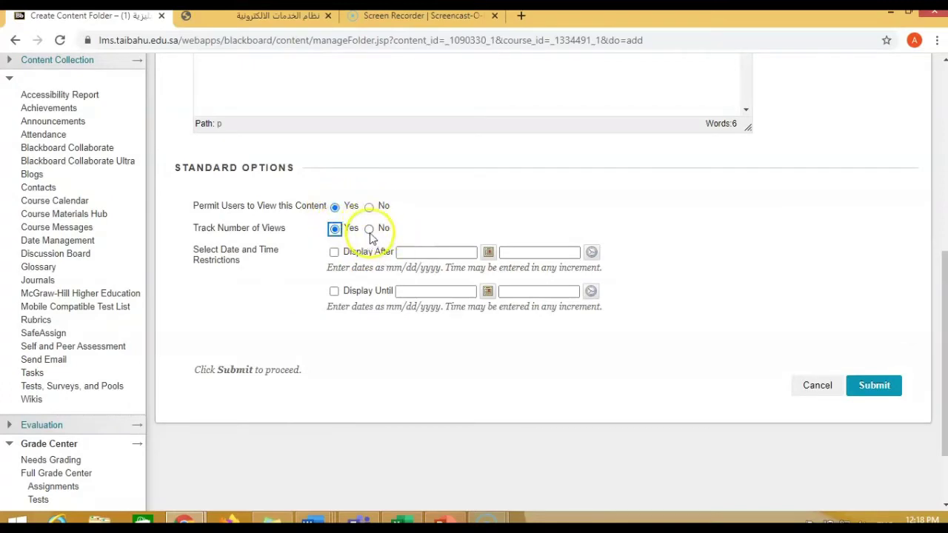
left_click(369, 229)
left_click(335, 230)
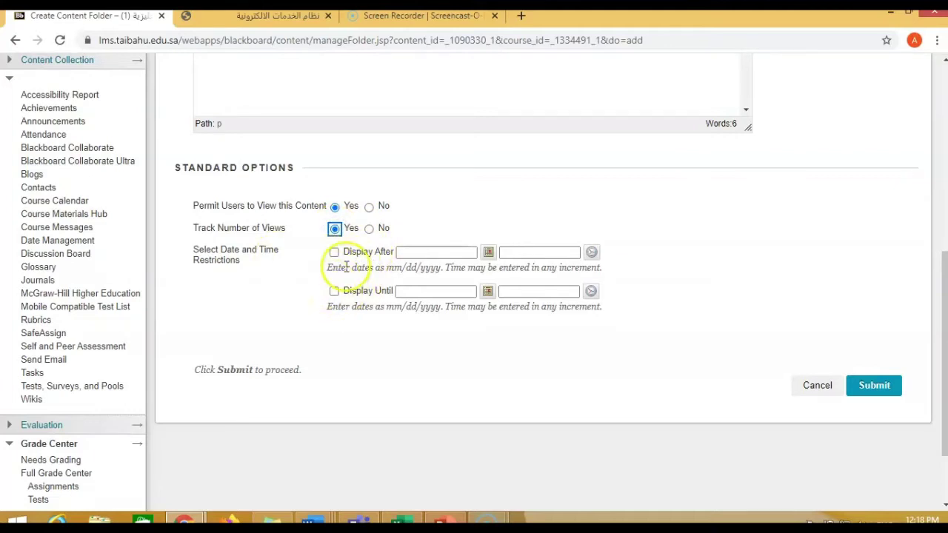
scroll(351, 303, "up", 1)
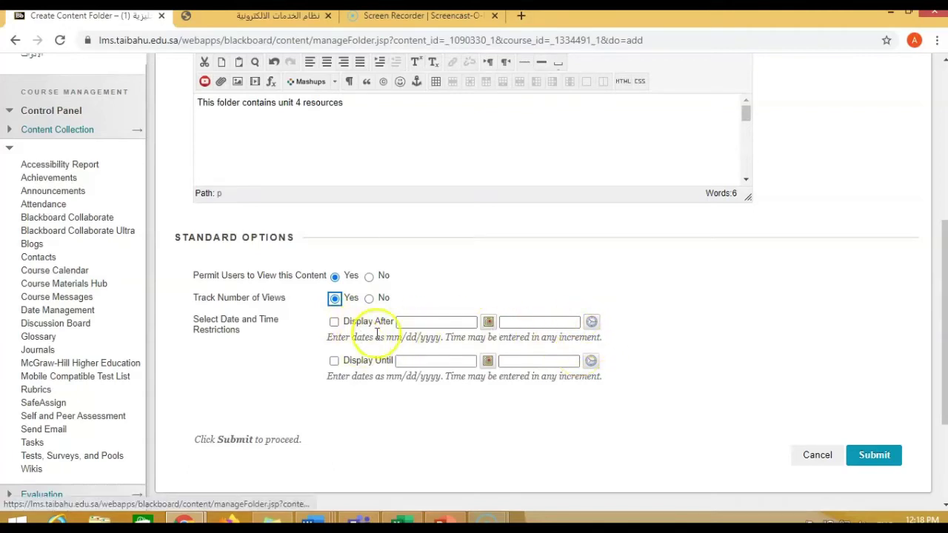
Leave the Display After date restriction unset and submit the Unit 4 folder.
left_click(334, 323)
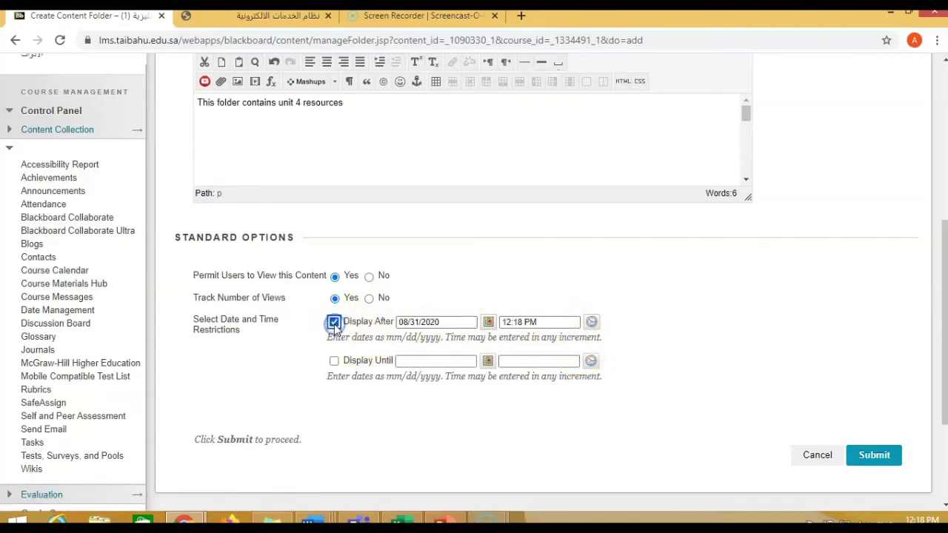
left_click(488, 322)
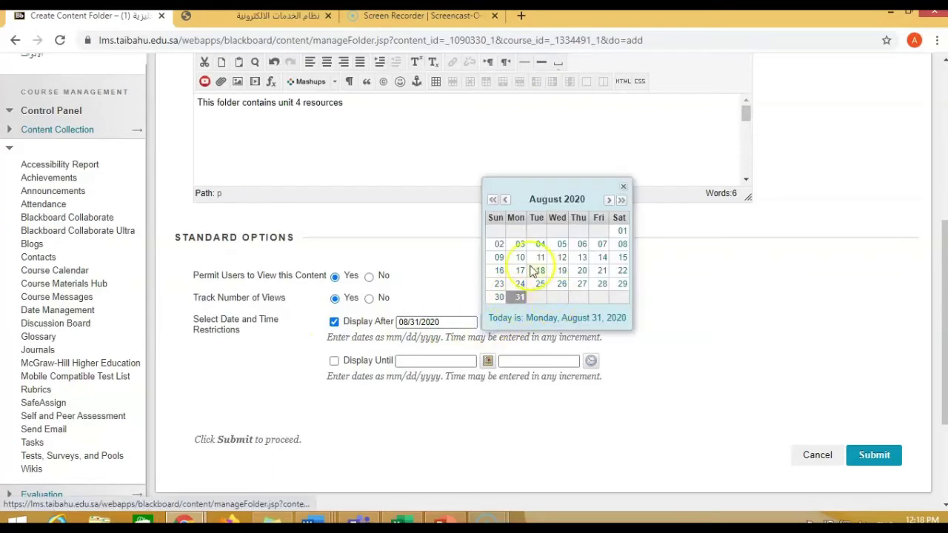
left_click(704, 338)
left_click(591, 321)
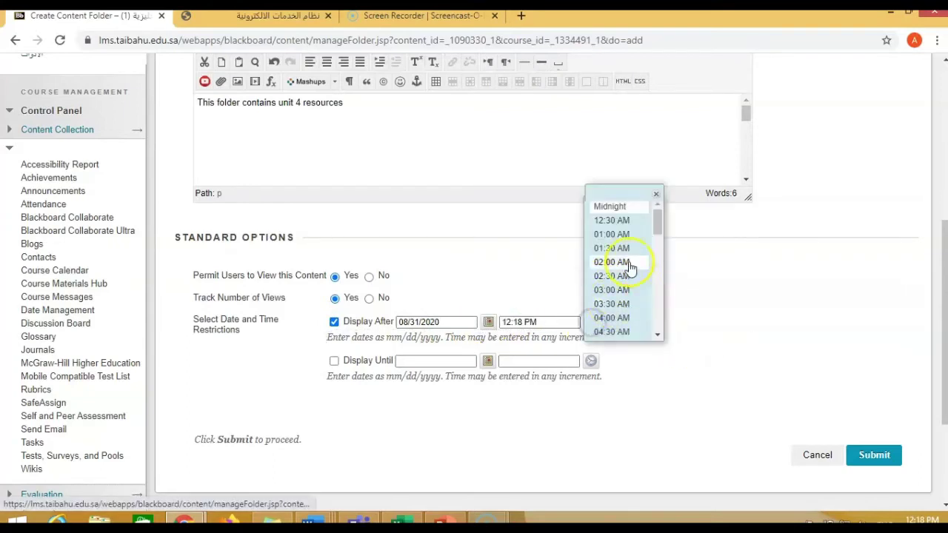
left_click(737, 294)
left_click(333, 322)
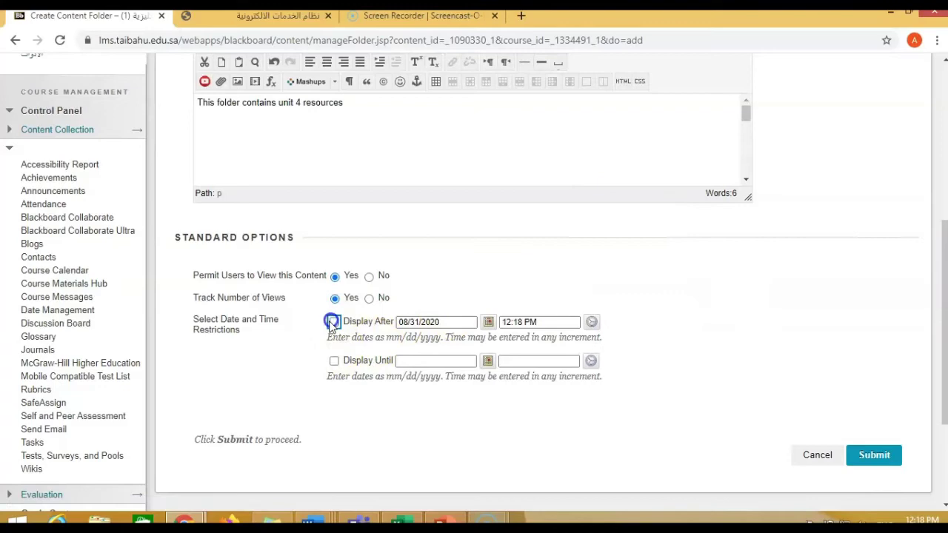
left_click(878, 458)
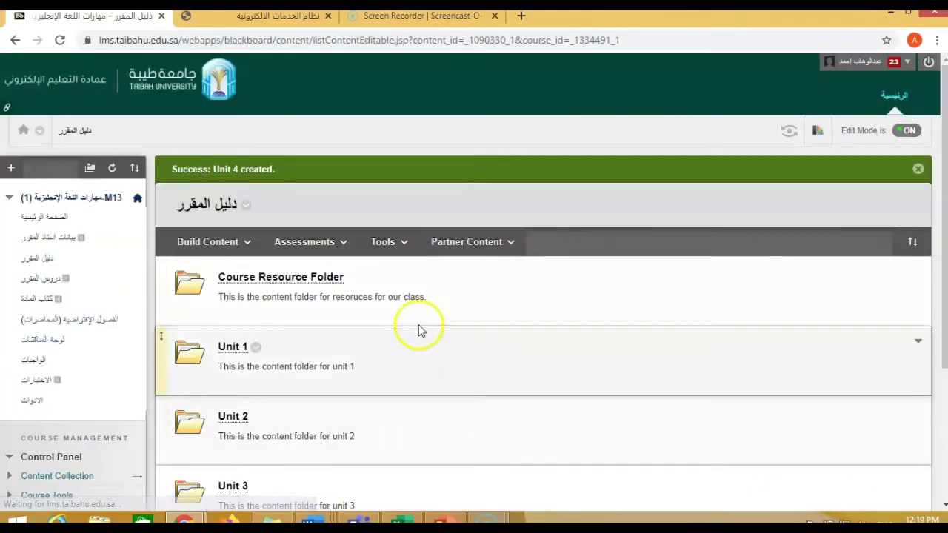
scroll(385, 328, "down", 2)
scroll(256, 490, "down", 2)
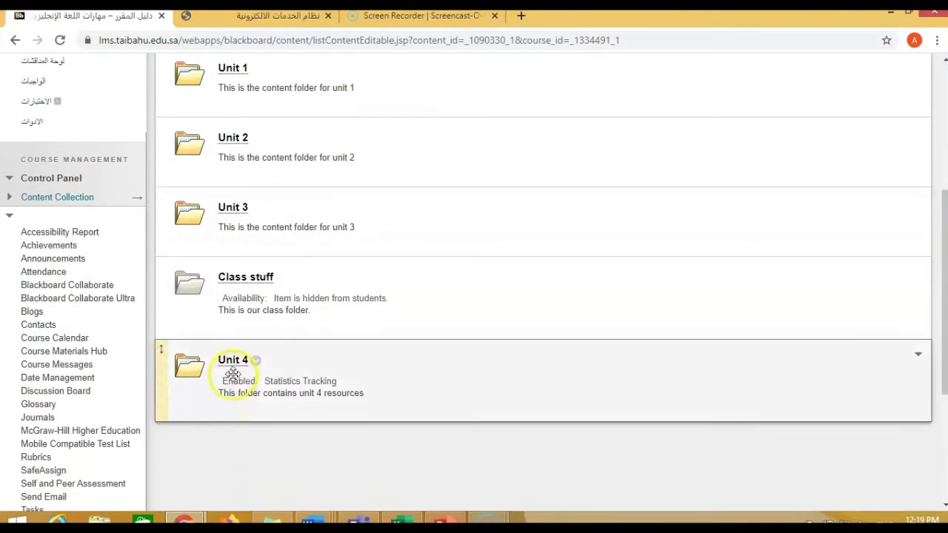
left_click(256, 360)
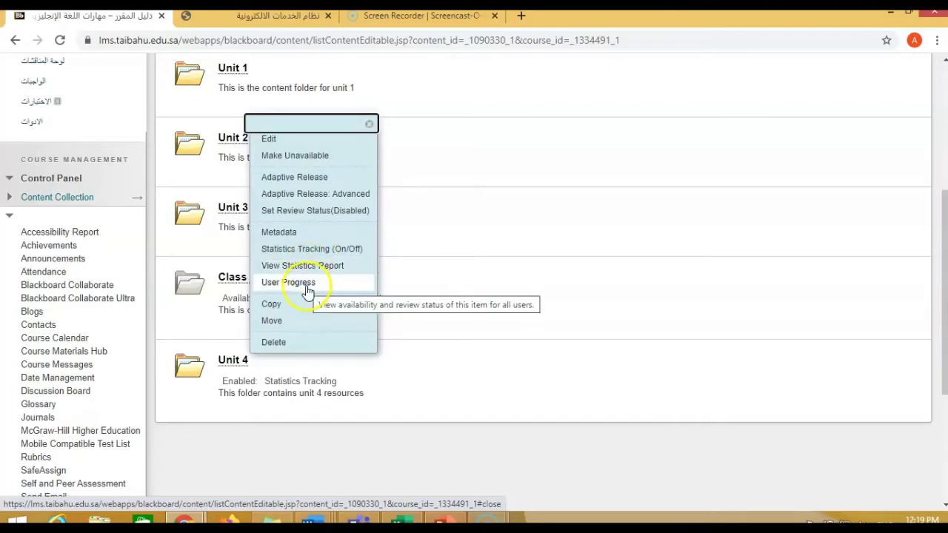
left_click(272, 321)
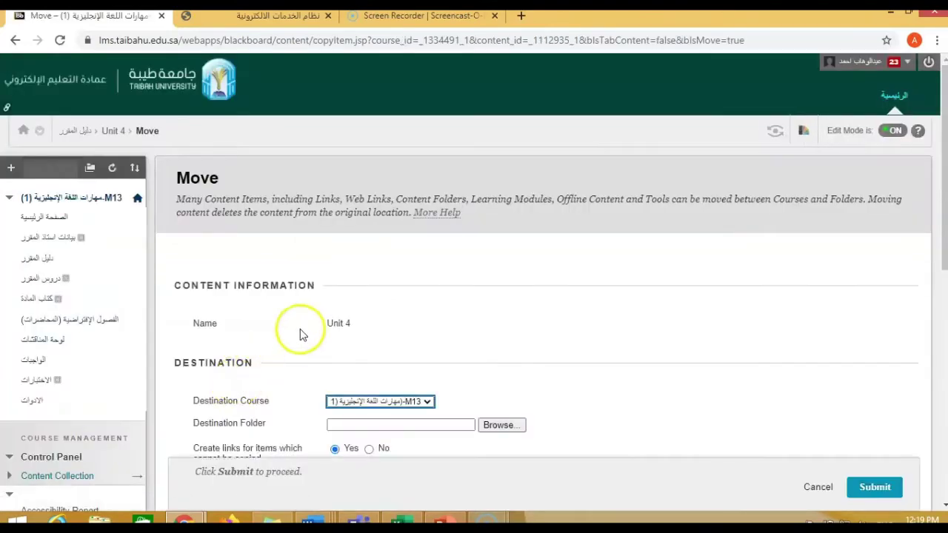
scroll(300, 333, "down", 3)
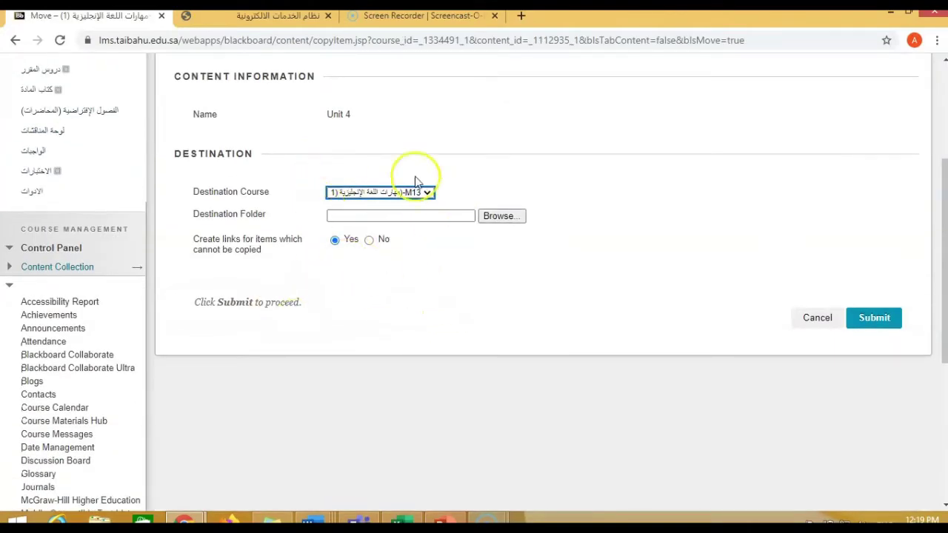
left_click(815, 318)
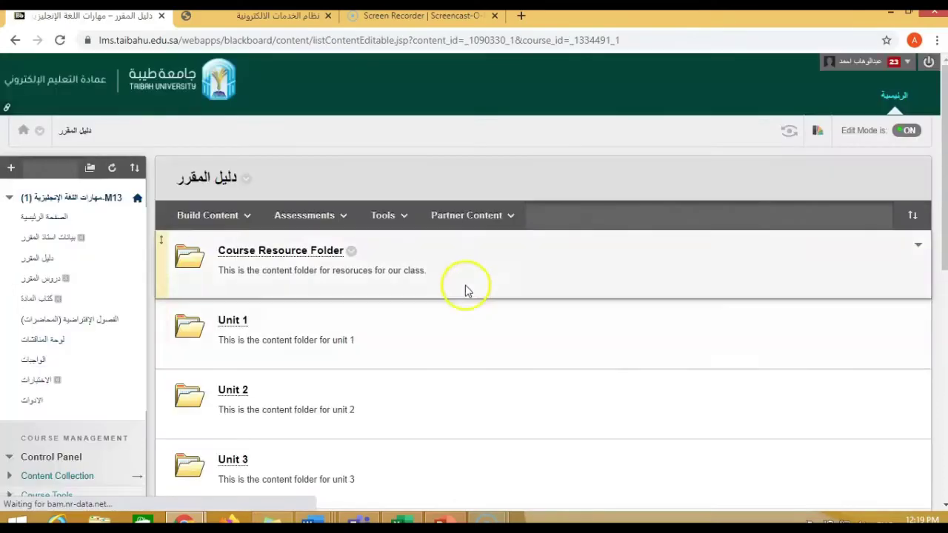
Drag Unit 4 above the Class stuff folder, then choose Edit from its menu.
scroll(415, 303, "down", 4)
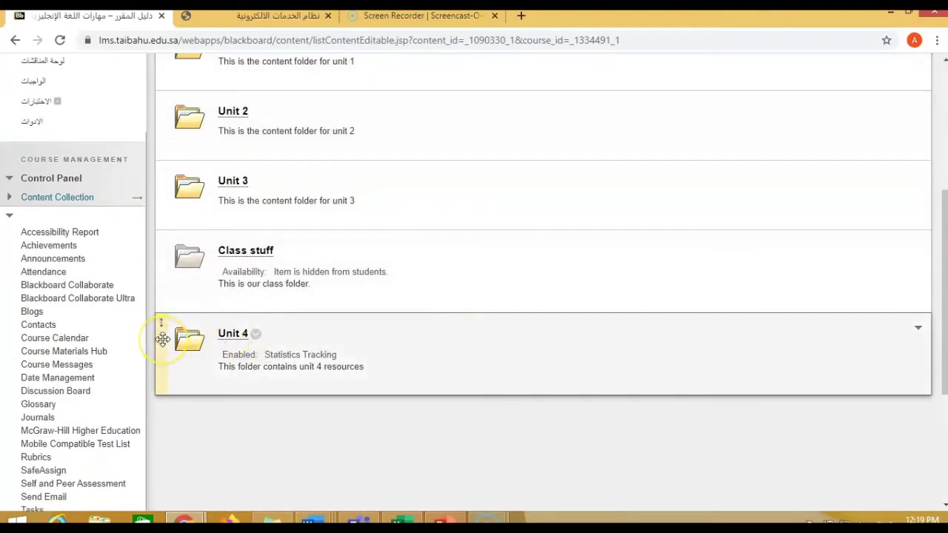
left_click_drag(162, 340, 182, 256)
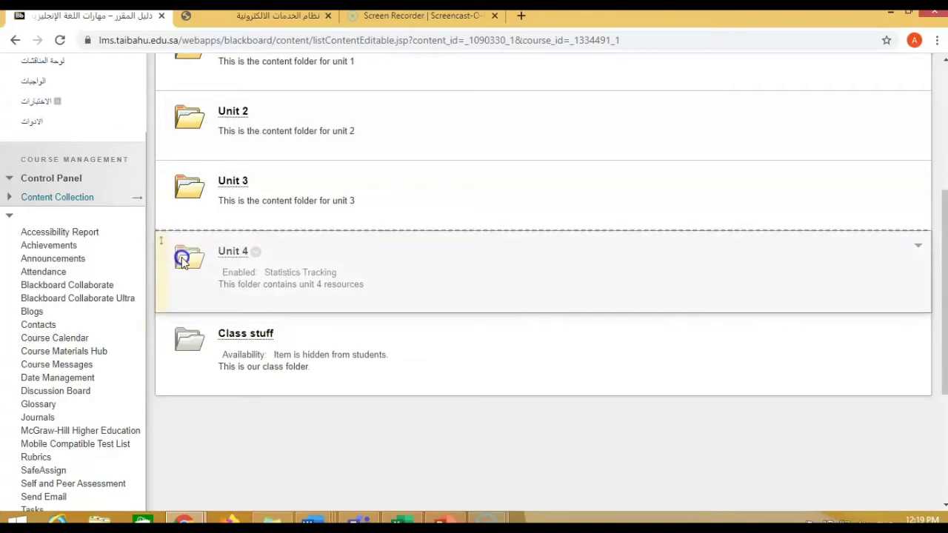
left_click(257, 251)
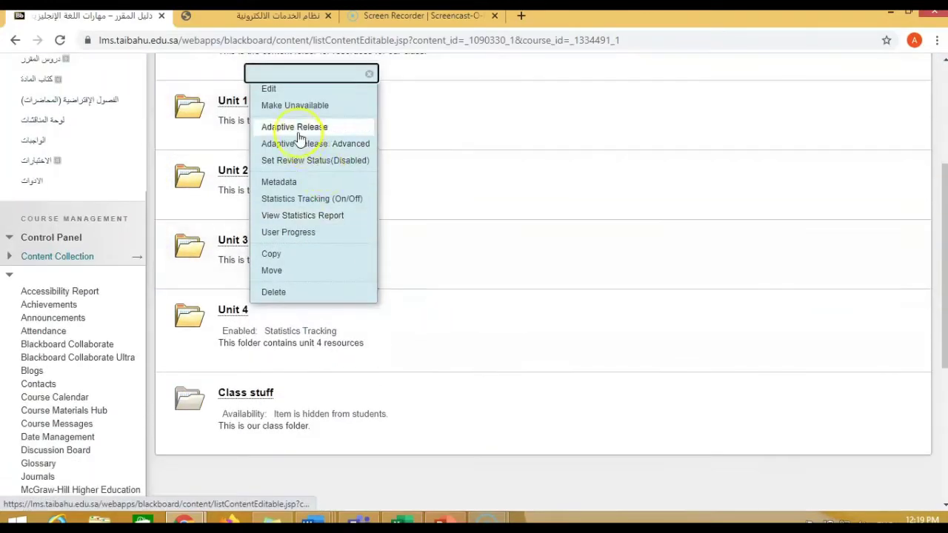
left_click(272, 89)
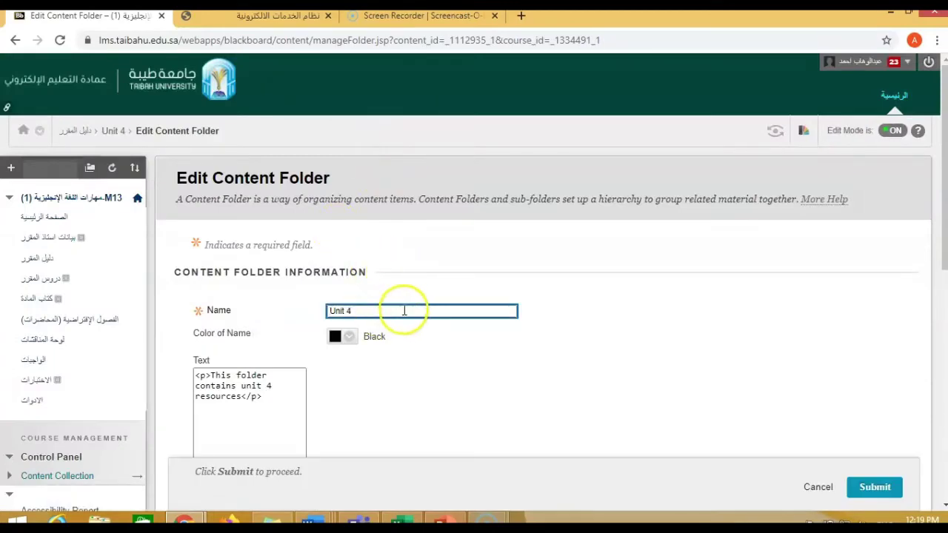
Scroll through Unit 4's Edit Content Folder settings to review them.
scroll(426, 312, "down", 2)
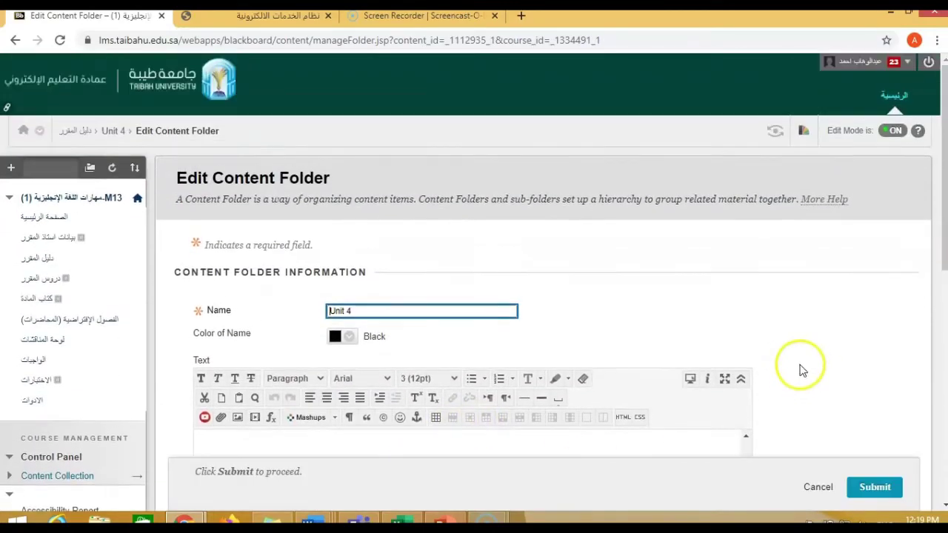
scroll(922, 350, "down", 2)
scroll(922, 349, "down", 4)
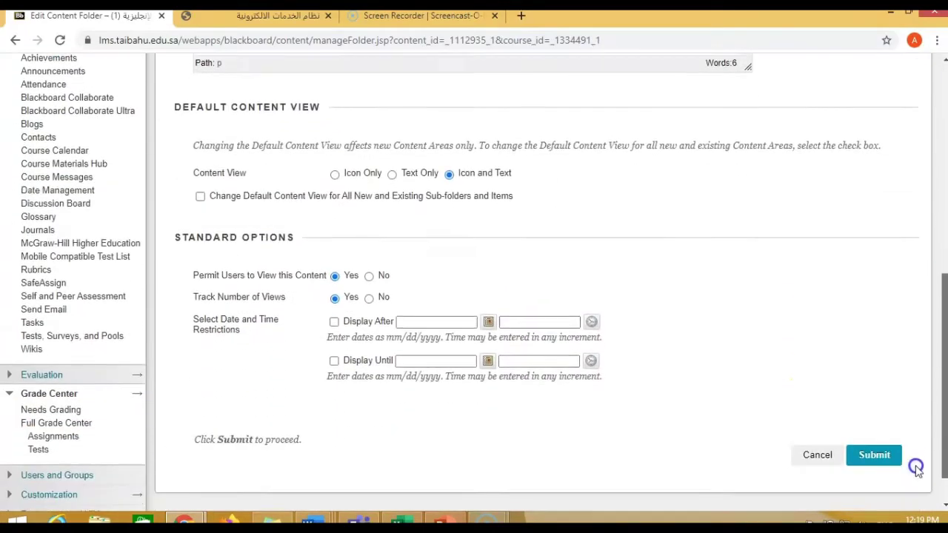
Cancel the folder edit, enter Unit 4, and start a new Content Folder inside it.
left_click(816, 445)
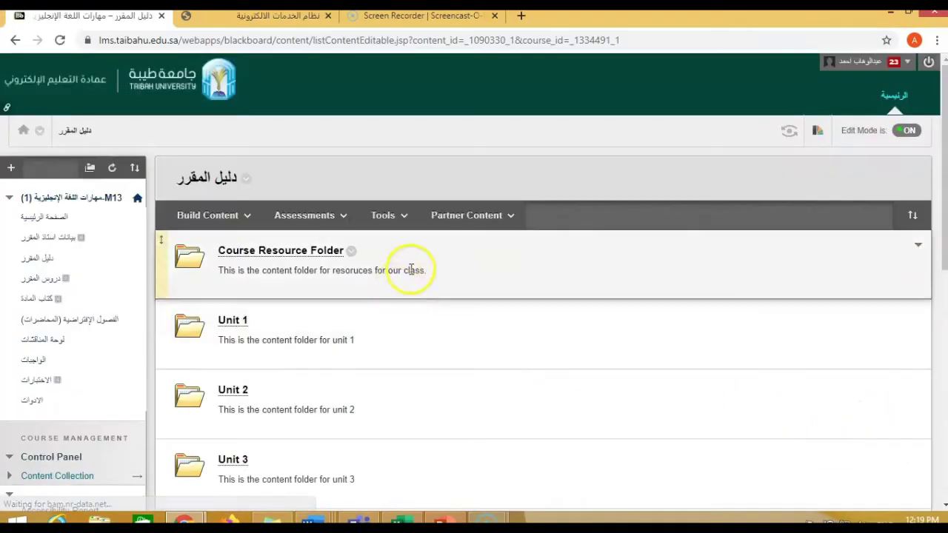
scroll(454, 302, "down", 3)
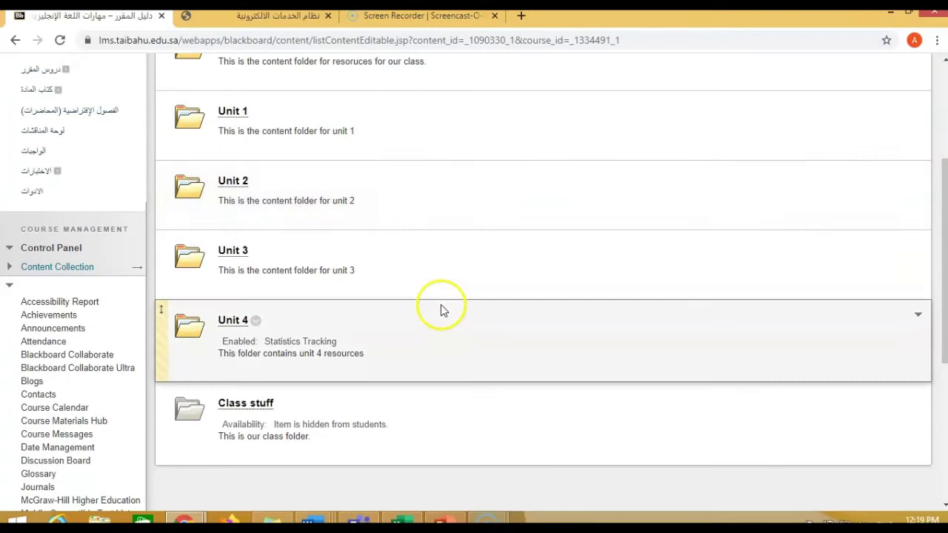
scroll(425, 309, "up", 1)
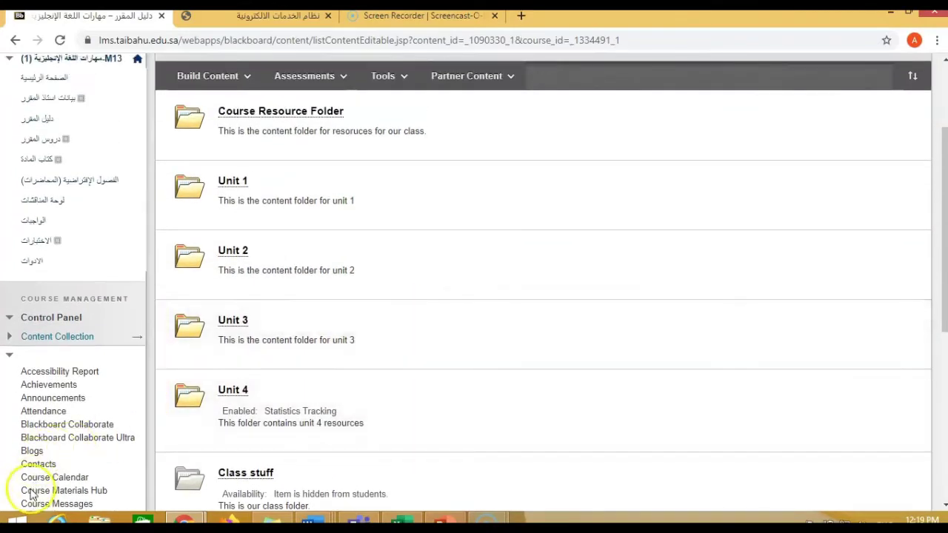
left_click(232, 393)
left_click(200, 226)
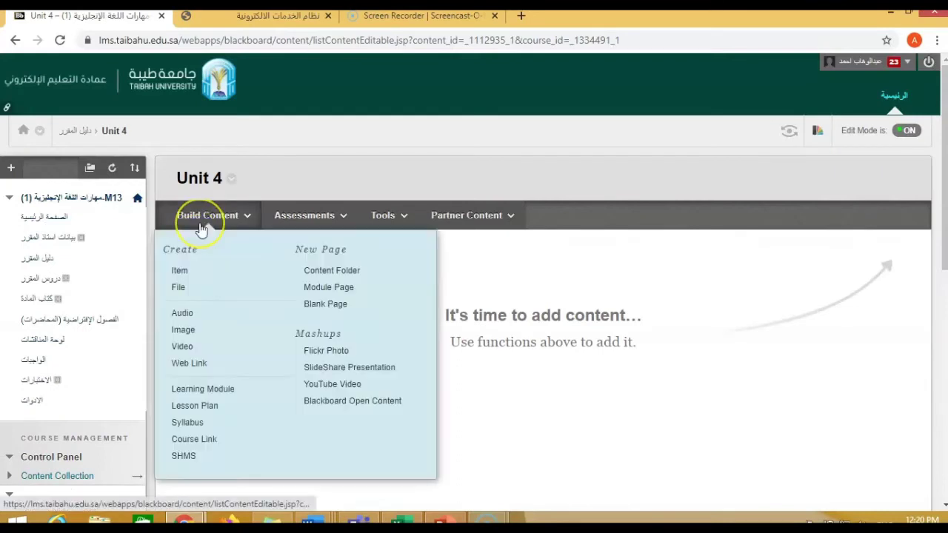
left_click(328, 271)
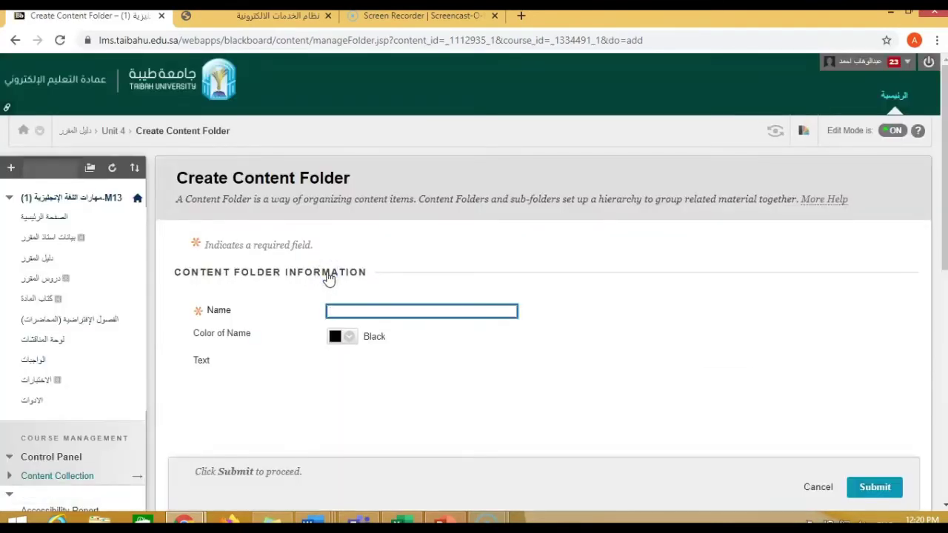
Name the new folder inside Unit 4 'Listening & Speaking' and scroll to Standard Options.
type("Ku")
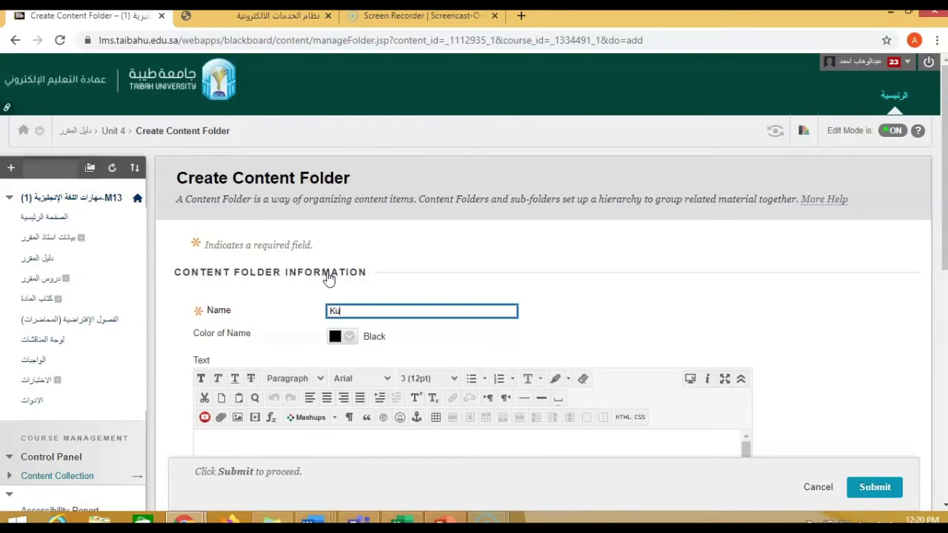
type("sListening & Speaking")
left_click(552, 277)
scroll(552, 277, "down", 1)
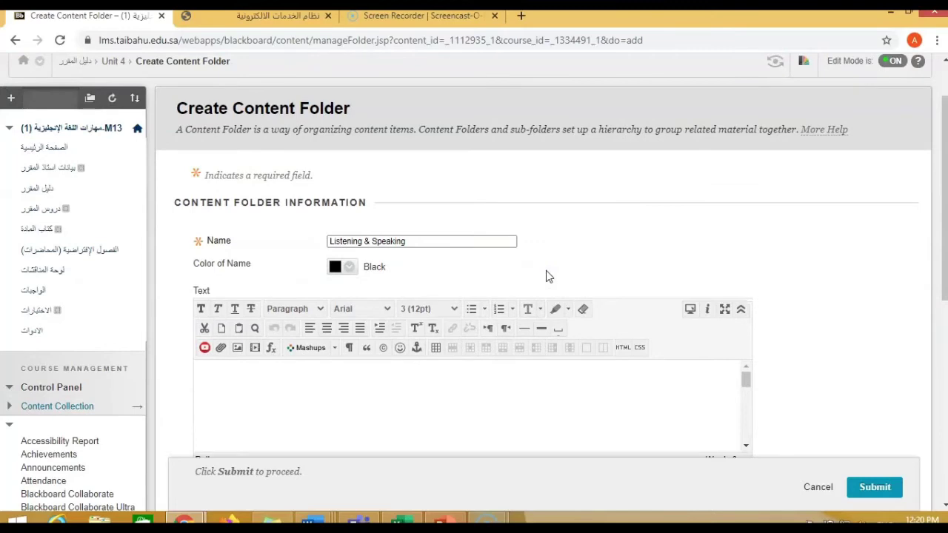
scroll(548, 276, "down", 1)
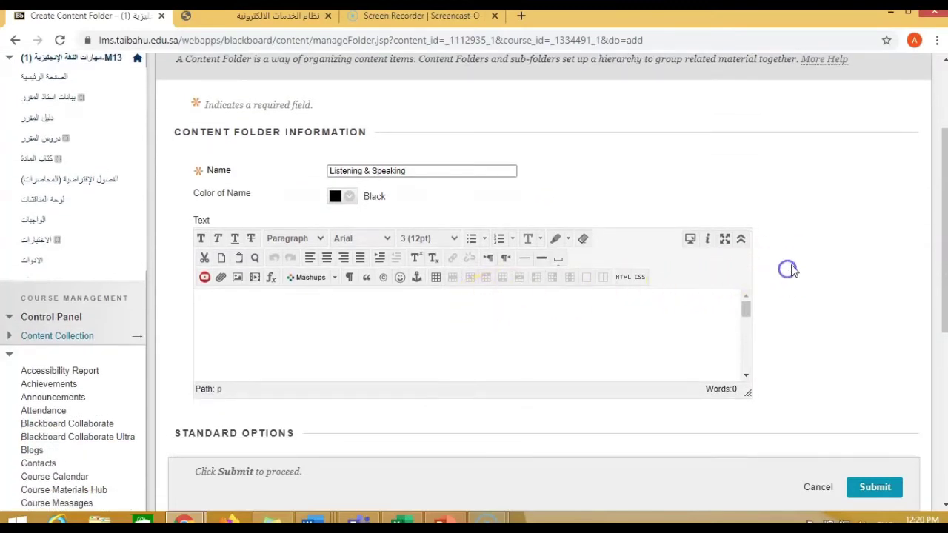
scroll(677, 343, "down", 4)
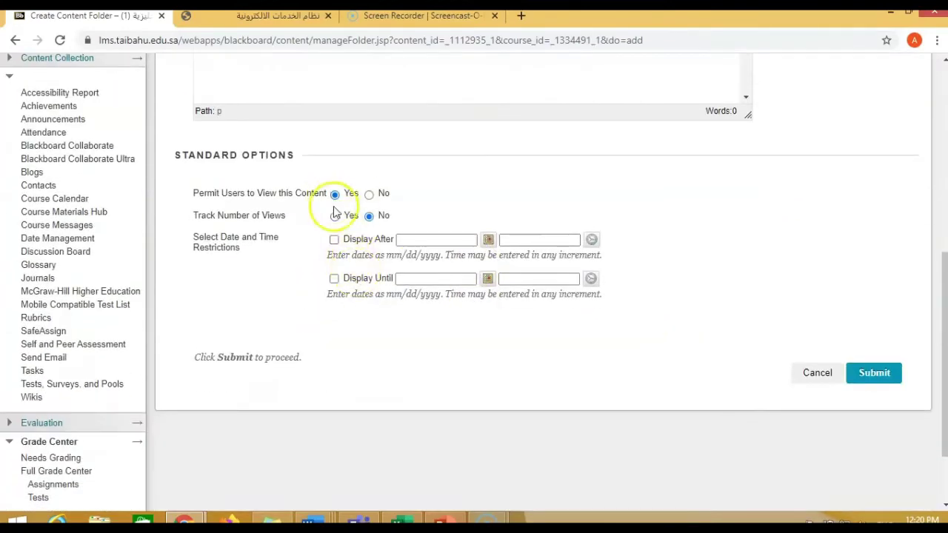
Save the Listening & Speaking folder and start another Content Folder in Unit 4.
left_click(873, 376)
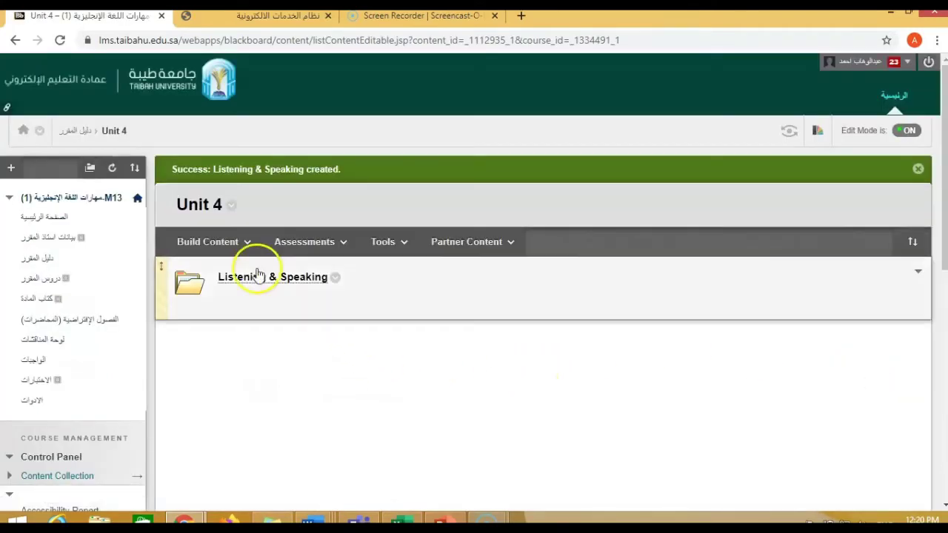
left_click(208, 243)
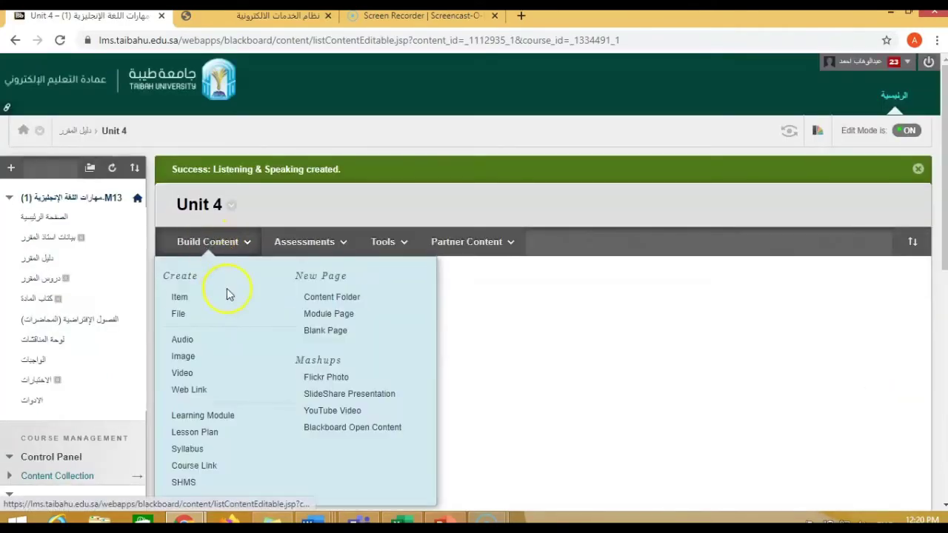
left_click(348, 300)
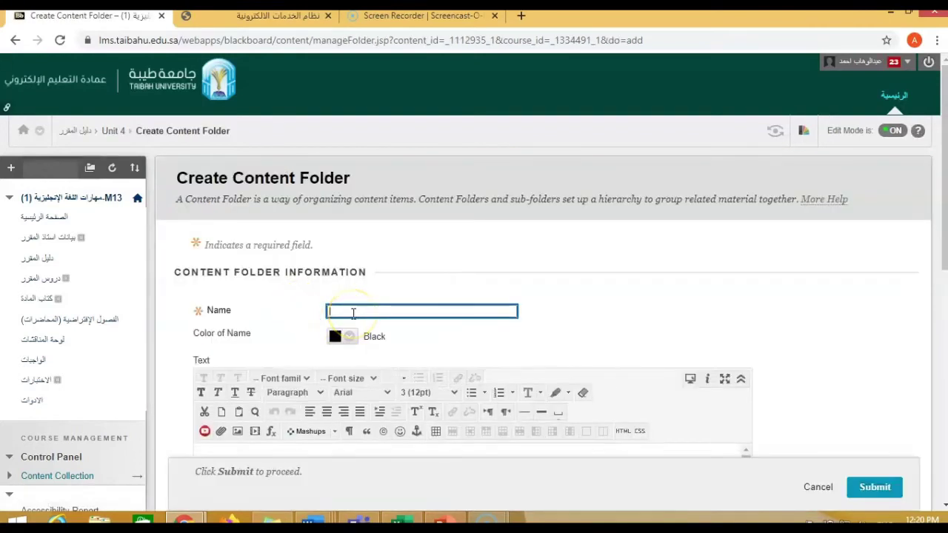
Name the second folder 'Reading & Writing' and submit it.
type("Reading & Writing")
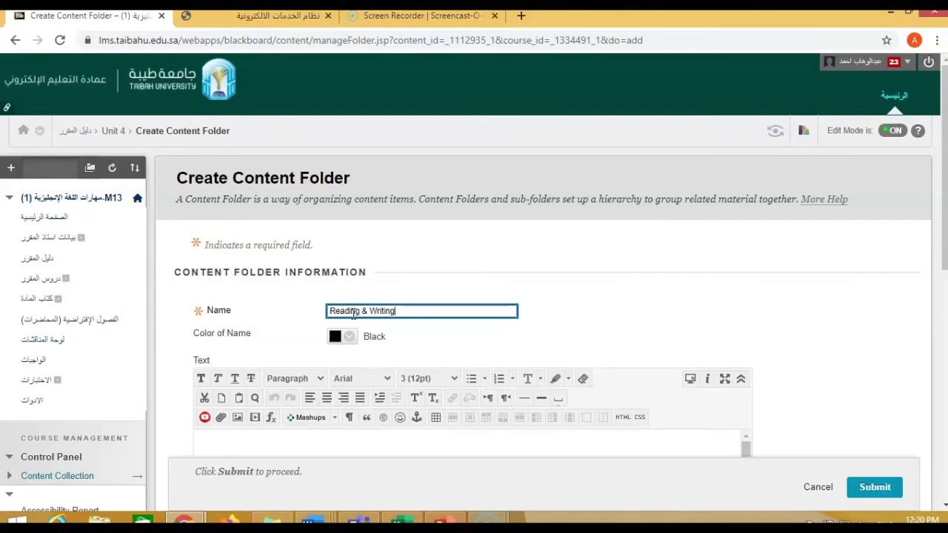
left_click(659, 313)
scroll(563, 326, "down", 2)
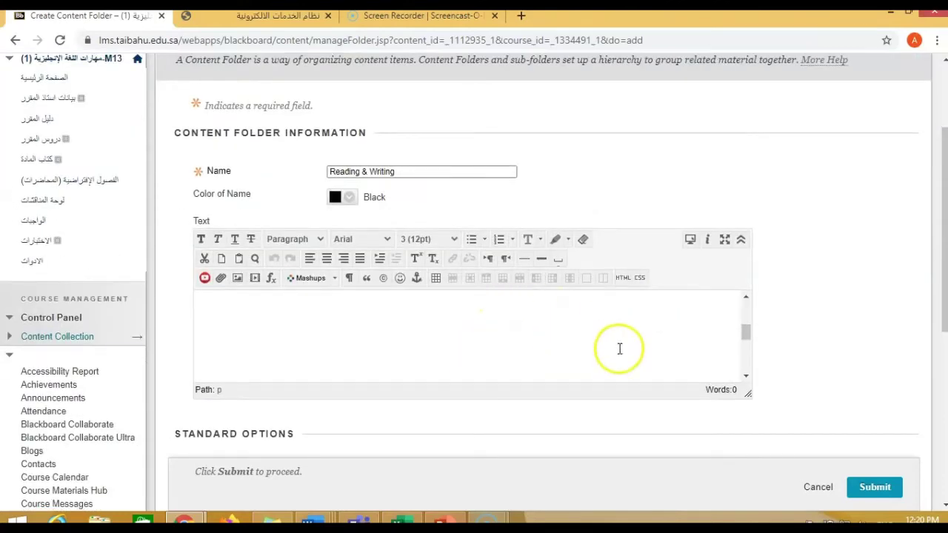
scroll(519, 333, "down", 1)
left_click(814, 303)
scroll(852, 349, "down", 1)
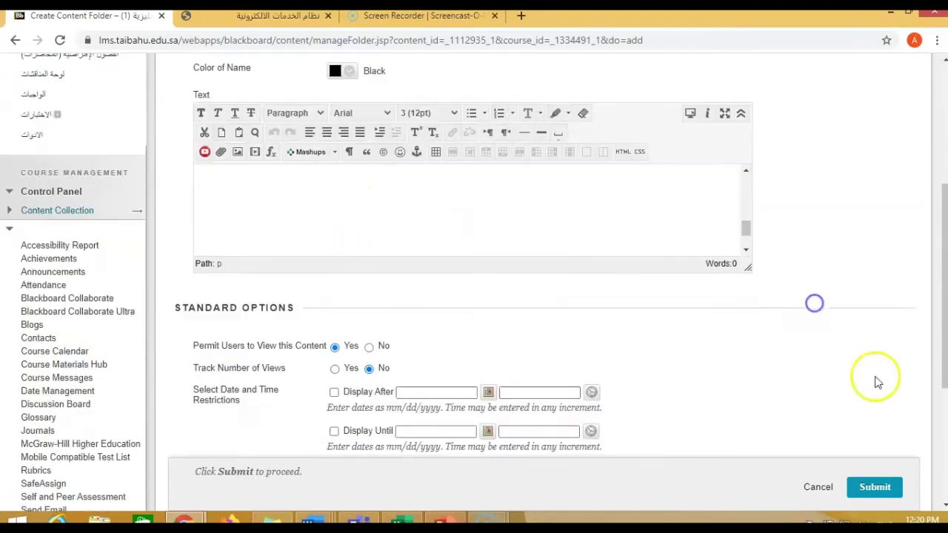
scroll(874, 415, "down", 2)
left_click(879, 442)
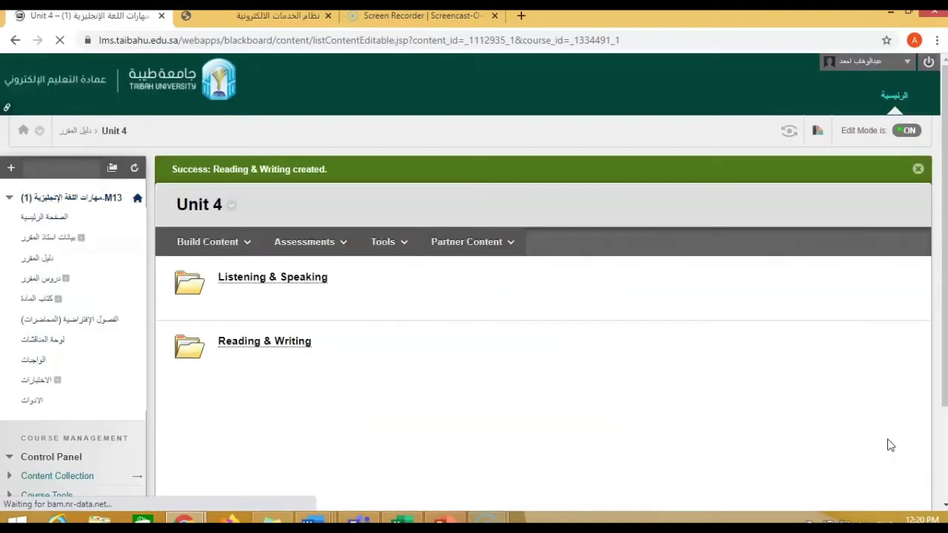
left_click(221, 243)
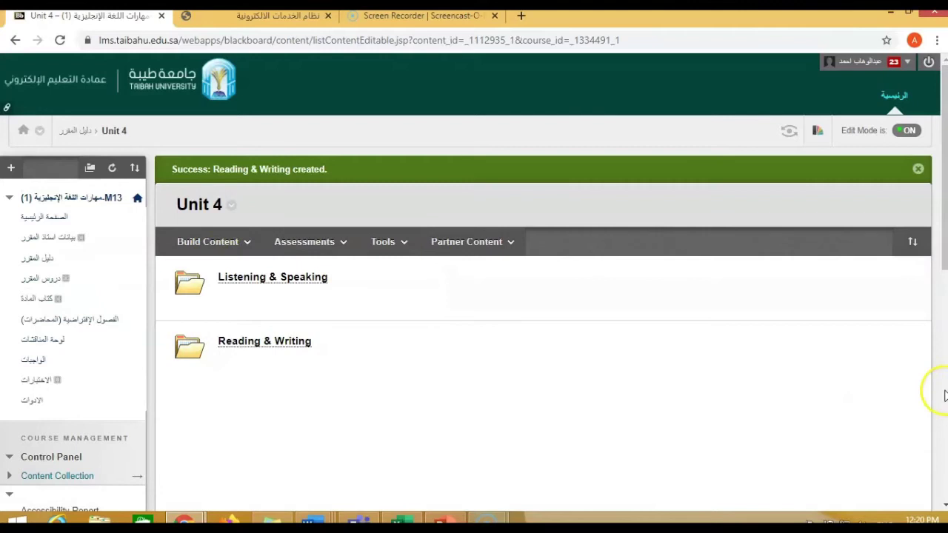
left_click(383, 242)
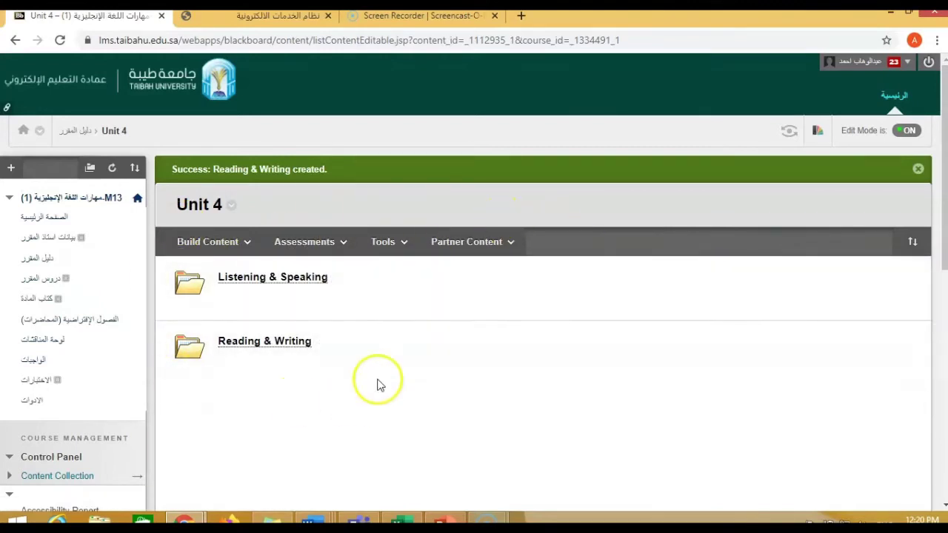
left_click(235, 247)
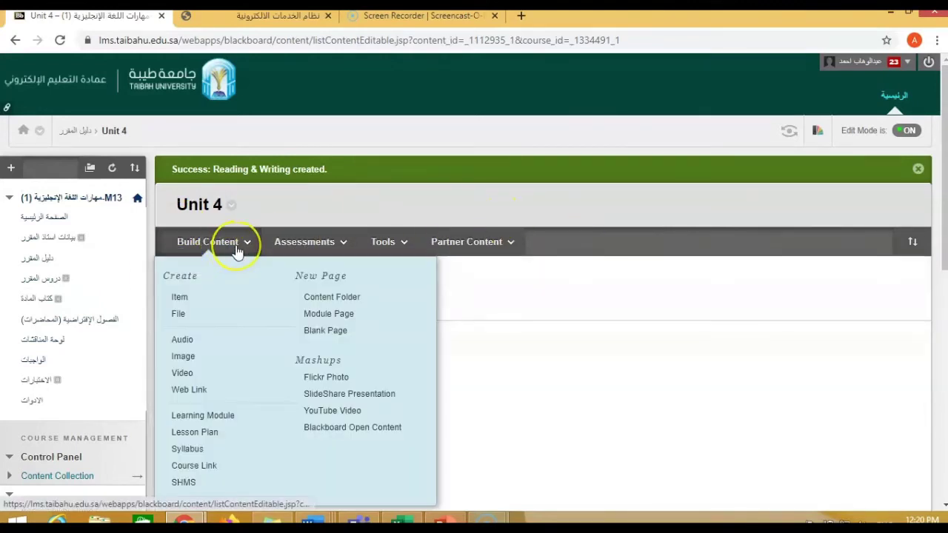
scroll(237, 252, "down", 1)
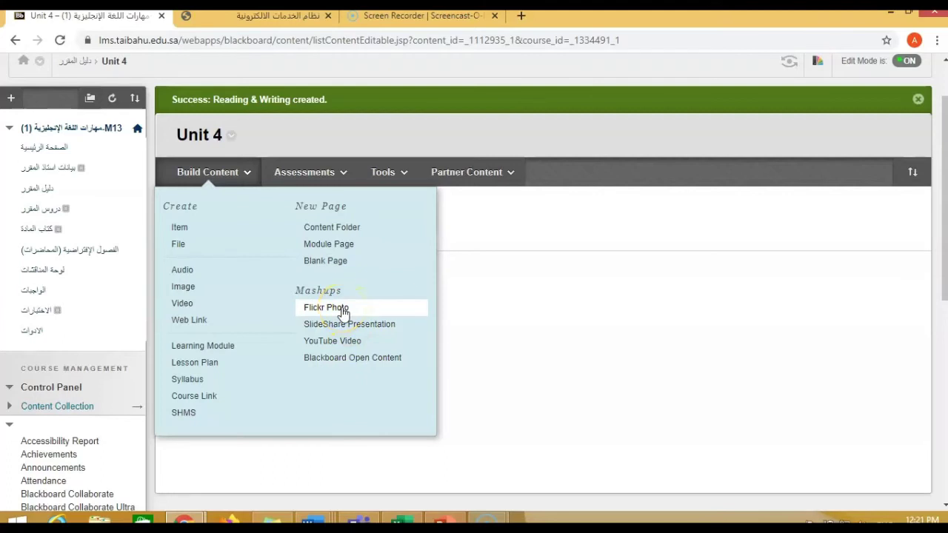
left_click(348, 315)
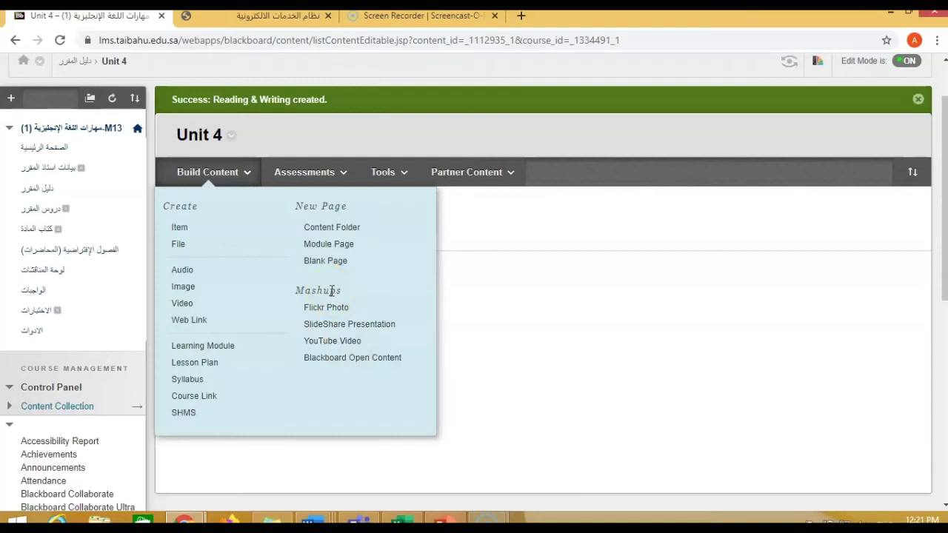
left_click(339, 177)
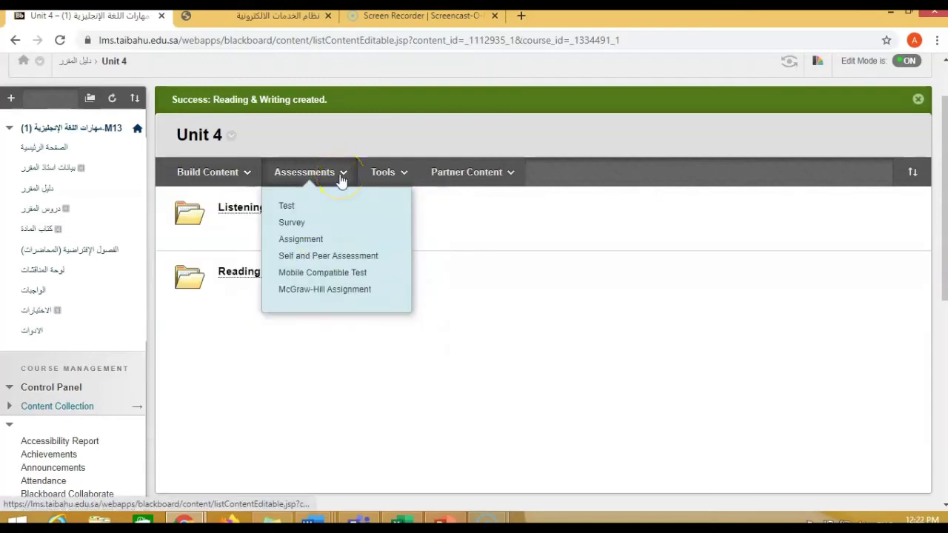
left_click(317, 211)
left_click(326, 223)
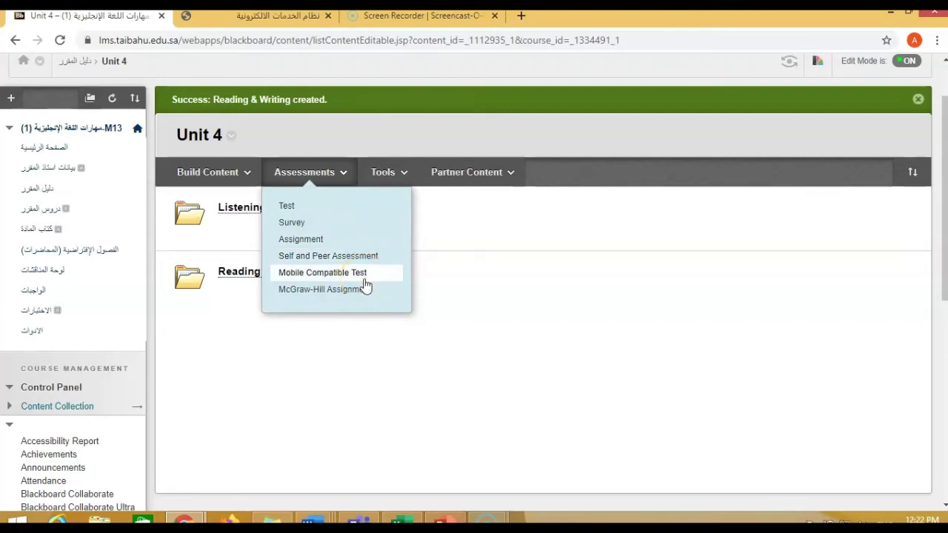
left_click(337, 274)
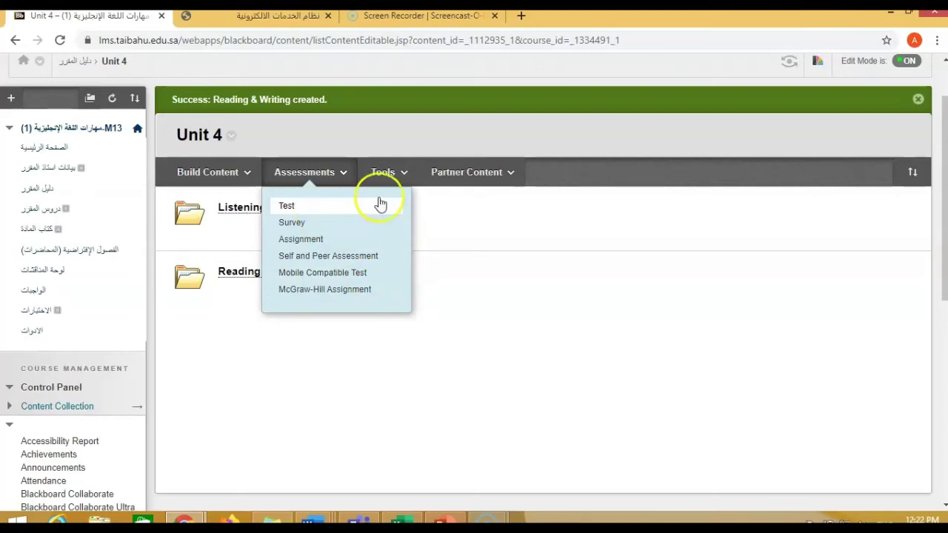
left_click(392, 171)
left_click(410, 257)
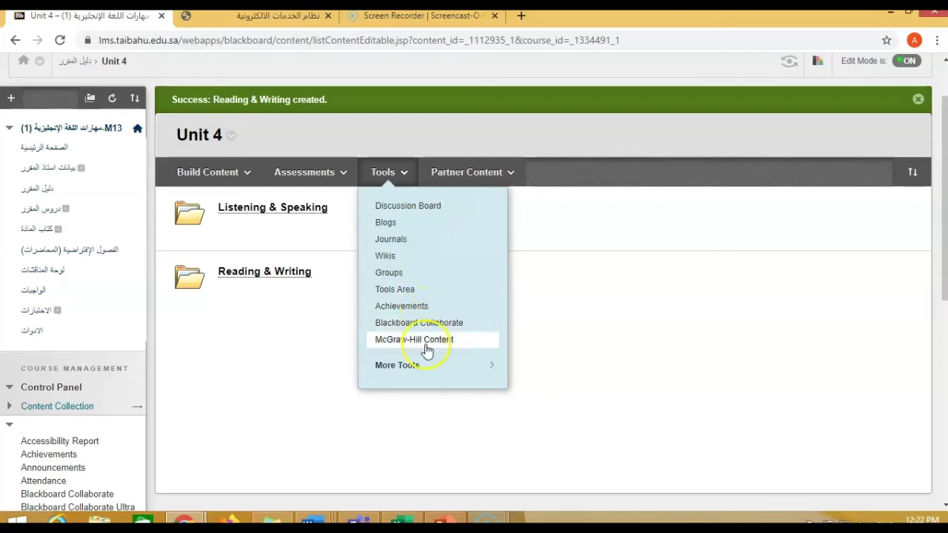
left_click(452, 172)
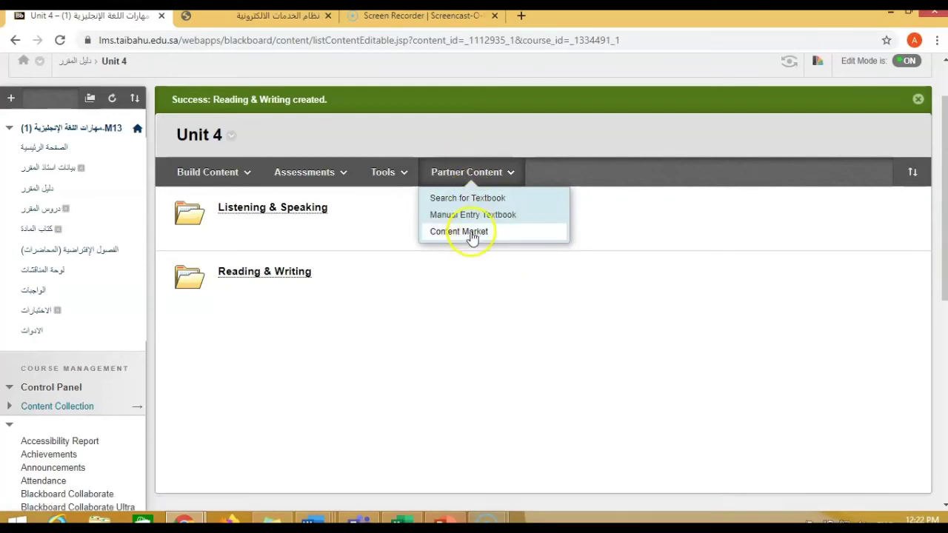
Dismiss the open content menus and go back to the Course Guide (دليل المقرر) page.
left_click(400, 172)
left_click(180, 392)
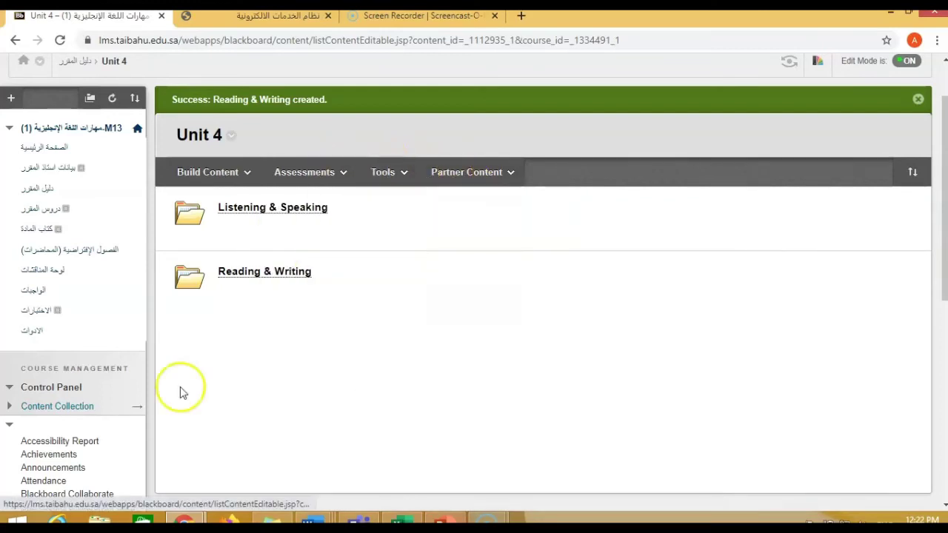
left_click(247, 182)
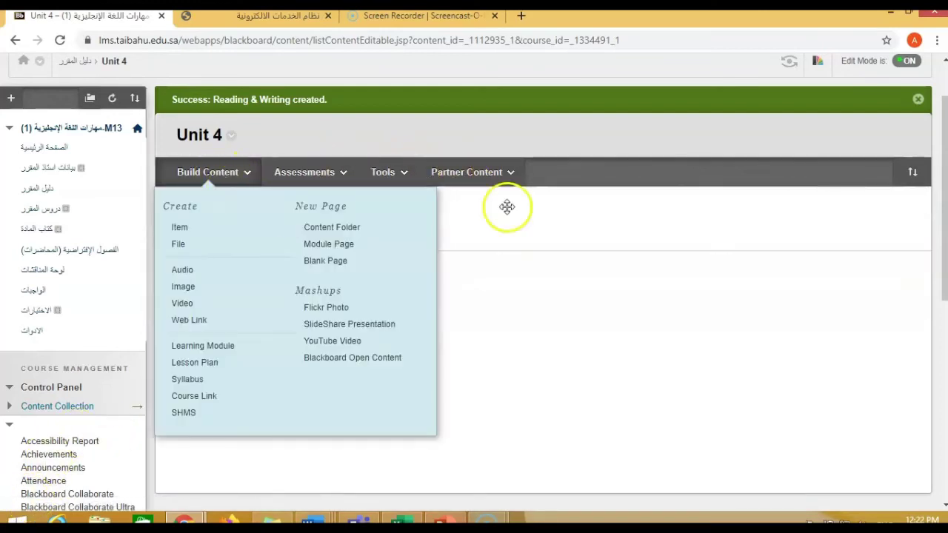
left_click(135, 176)
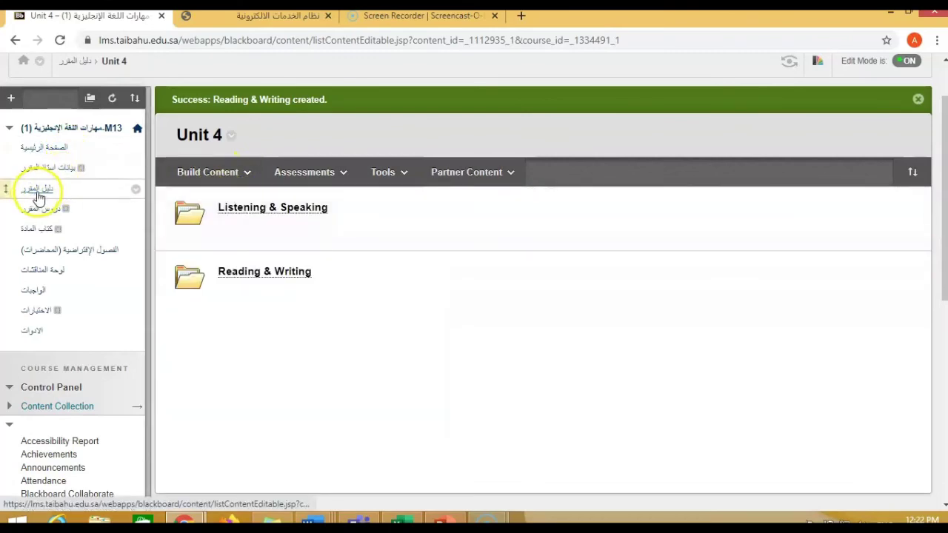
left_click(39, 195)
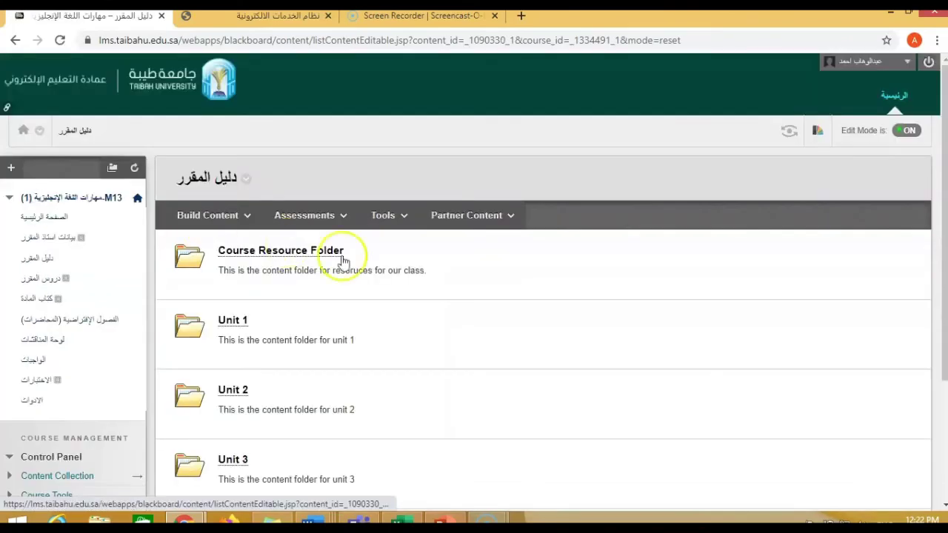
left_click(432, 219)
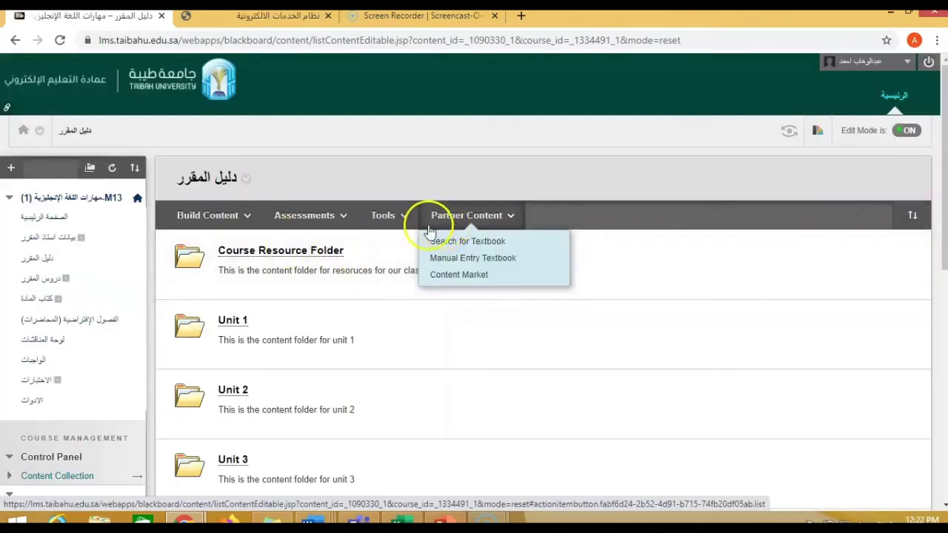
scroll(388, 364, "down", 2)
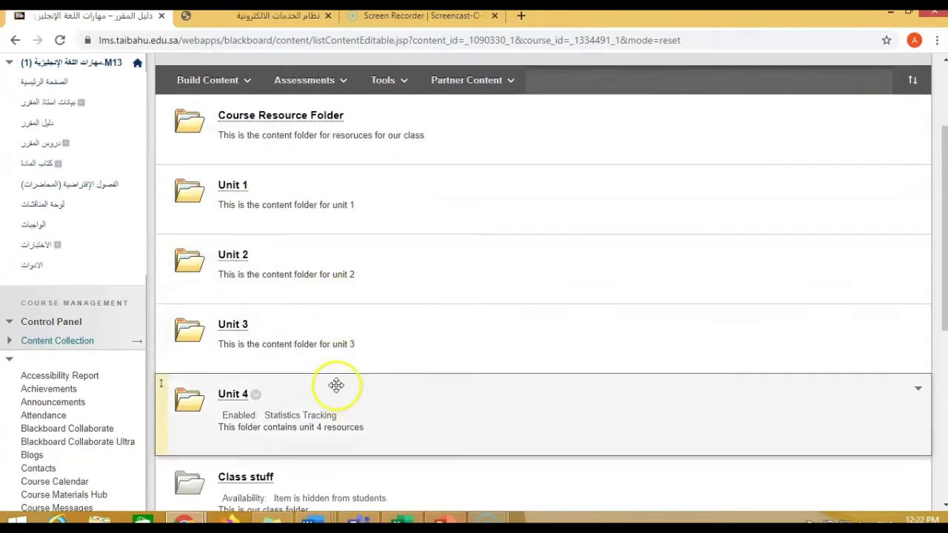
scroll(336, 384, "up", 2)
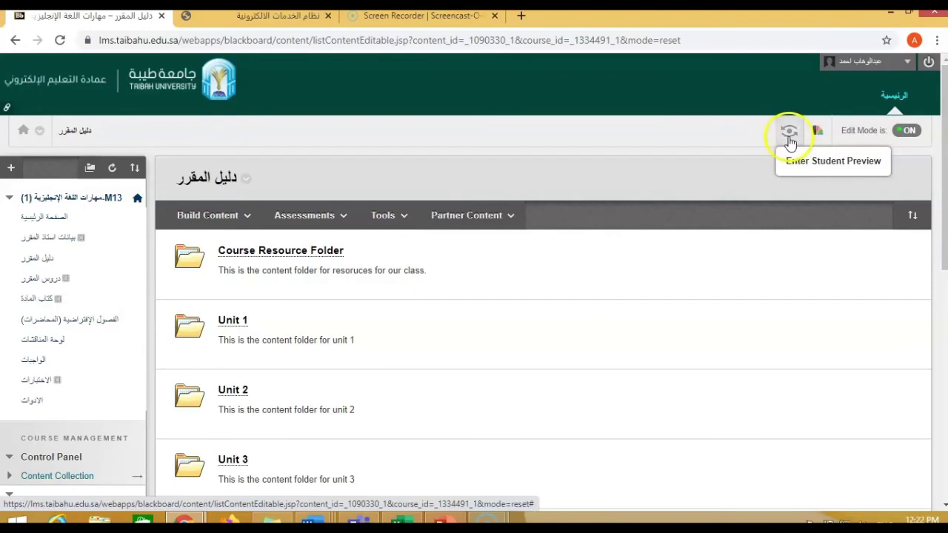
Enter Student Preview and open دليل المقرر to see the Course Resource Folder and Units 1–4.
left_click(815, 167)
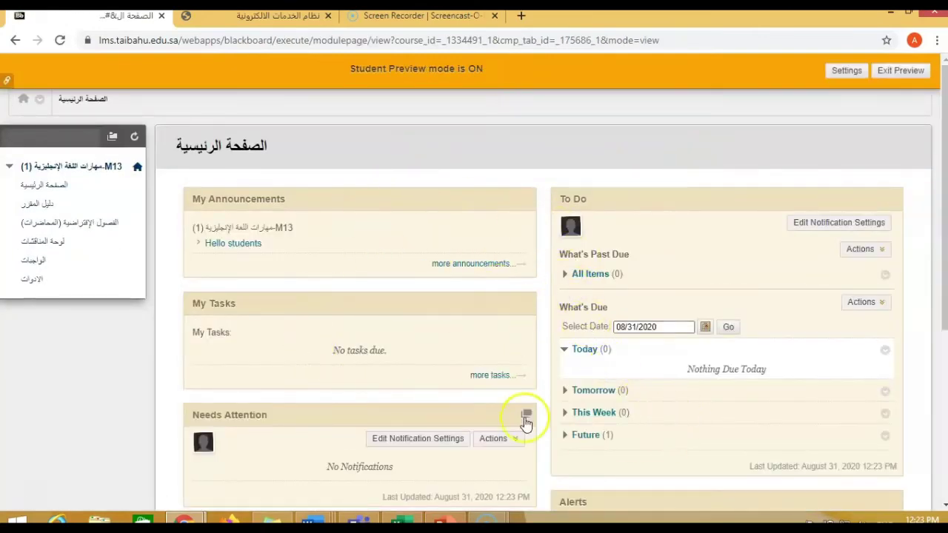
left_click(39, 206)
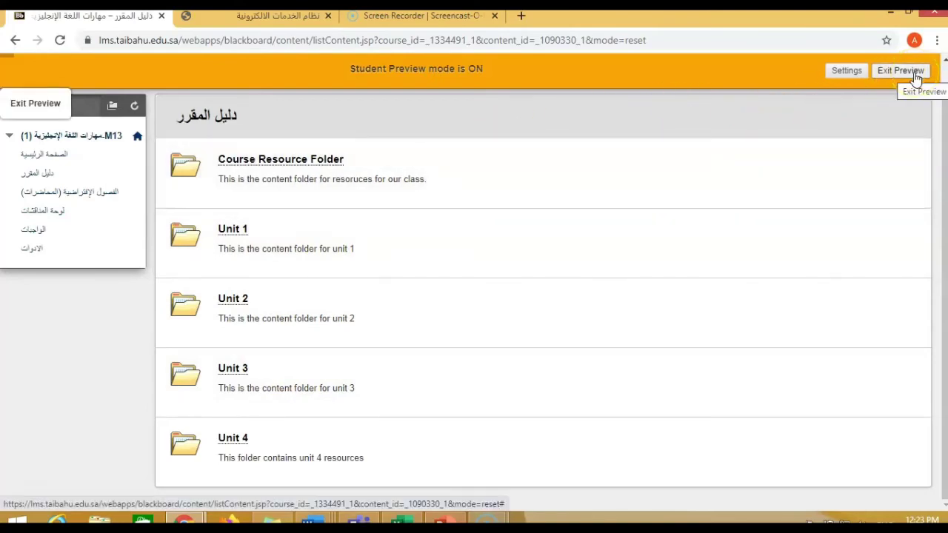
Exit Student Preview, deleting the preview user and remembering that choice for future exits.
left_click(915, 74)
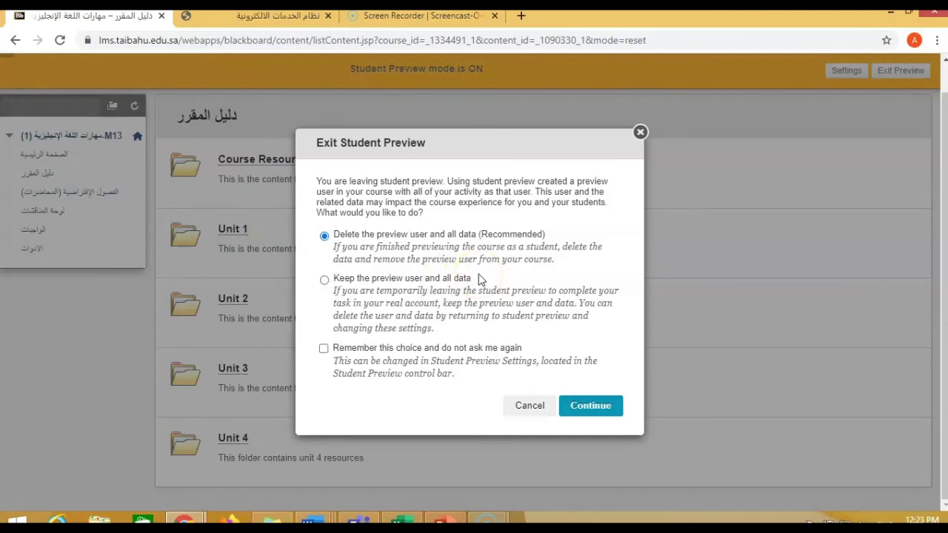
left_click(597, 407)
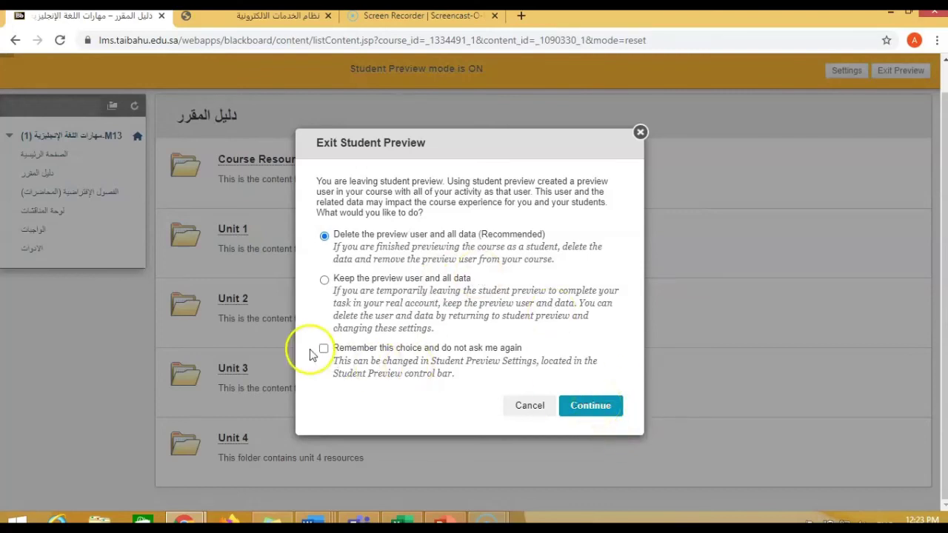
left_click(324, 348)
left_click(592, 409)
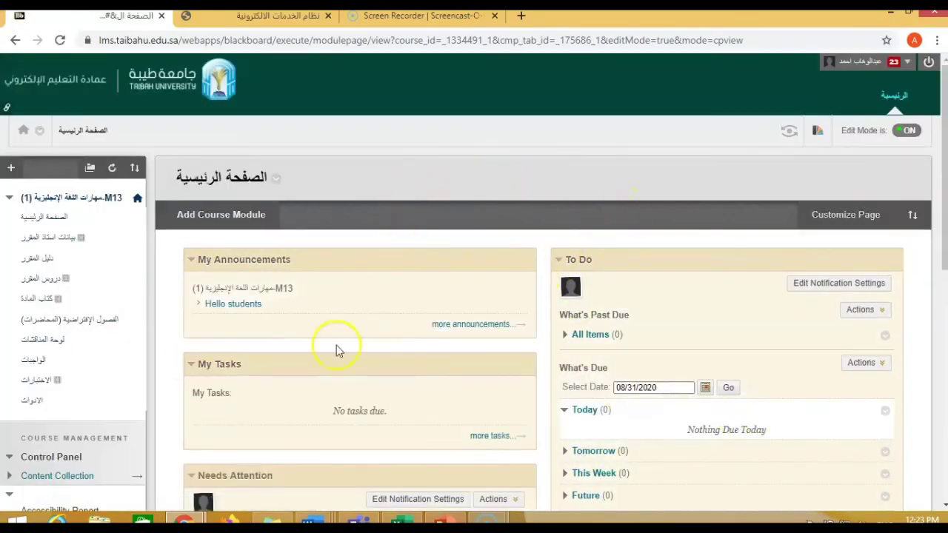
Open the دليل المقرر page in Edit Mode and scroll through its folder list.
left_click(30, 264)
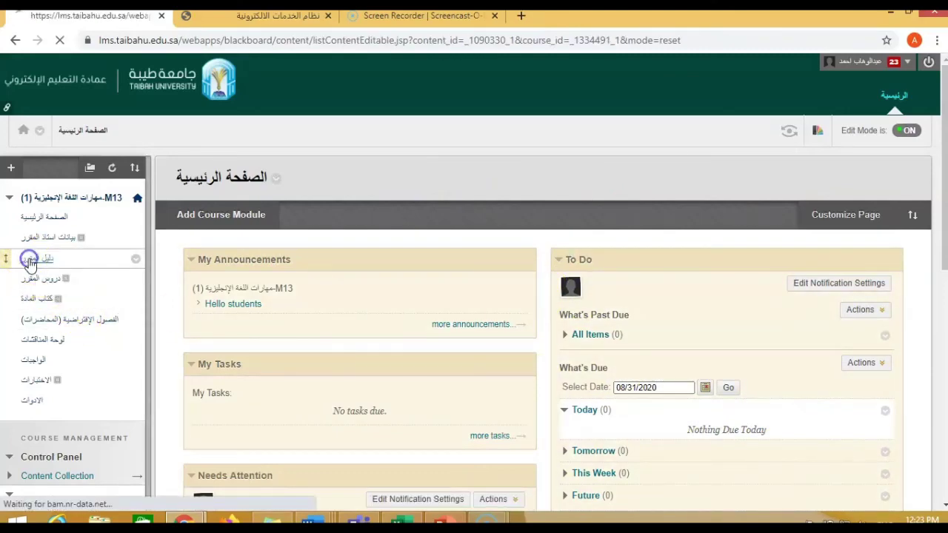
scroll(250, 297, "down", 3)
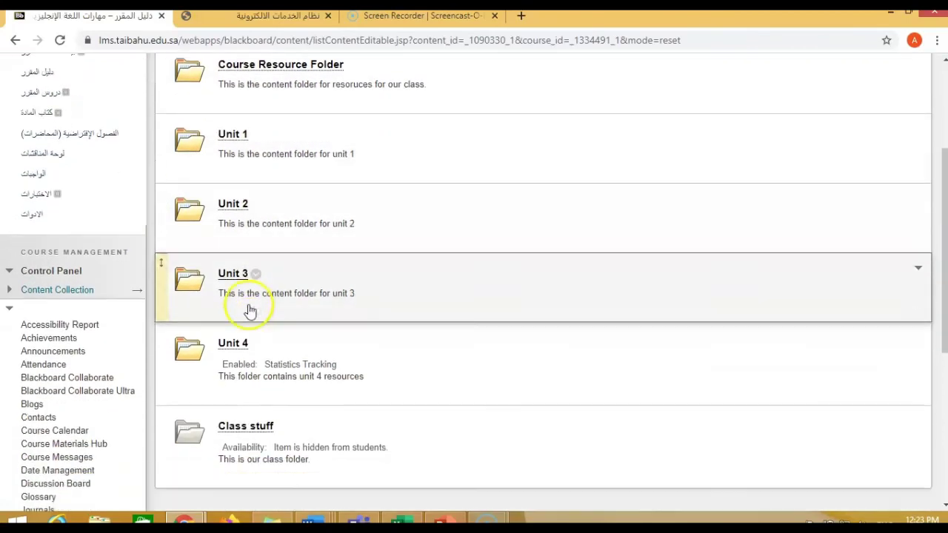
scroll(326, 317, "up", 1)
scroll(326, 317, "up", 3)
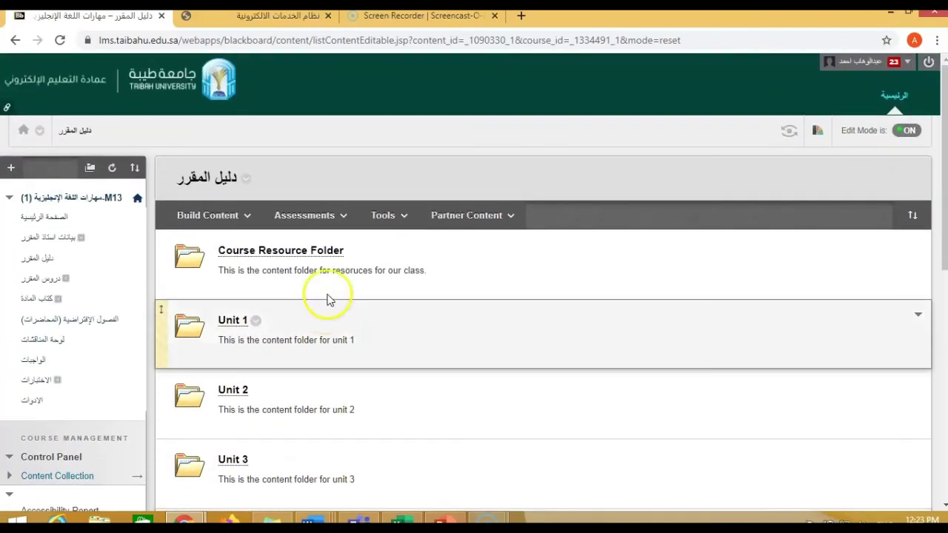
Check the list of addable content types, close it, and review the Course Resource Folder and Unit folders.
left_click(202, 215)
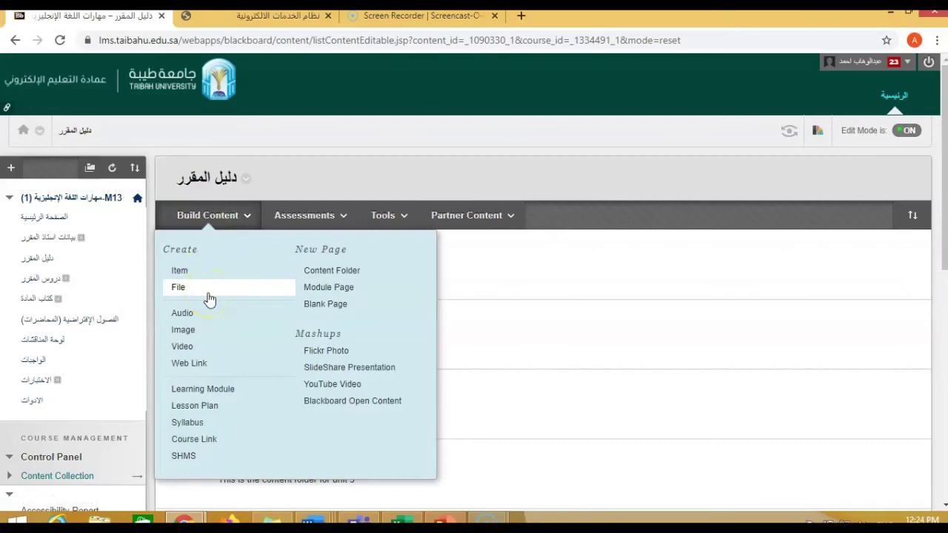
left_click(451, 303)
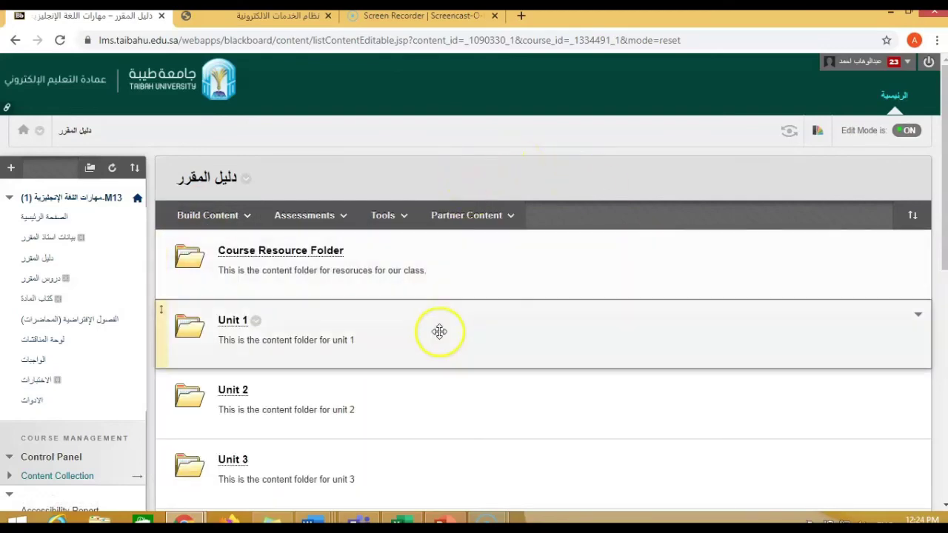
scroll(439, 331, "down", 2)
scroll(405, 333, "up", 1)
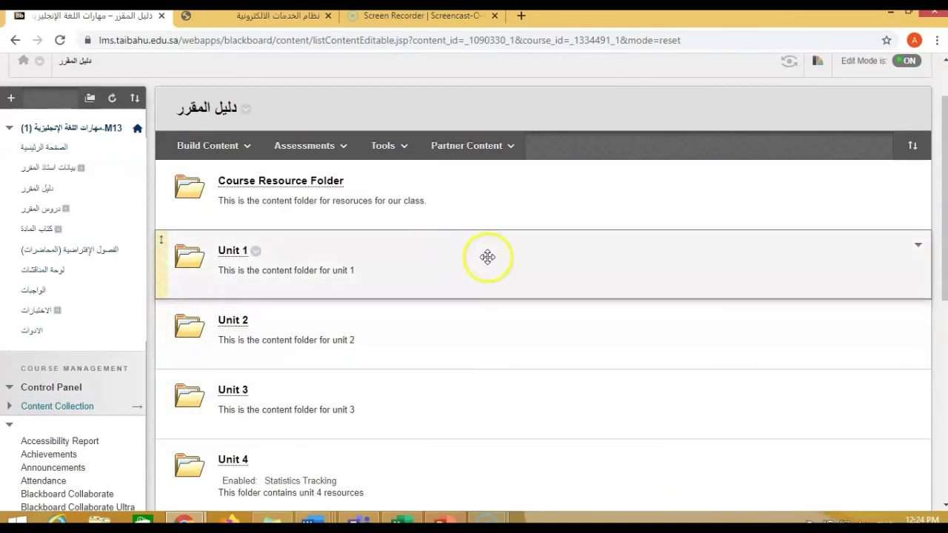
scroll(487, 257, "up", 1)
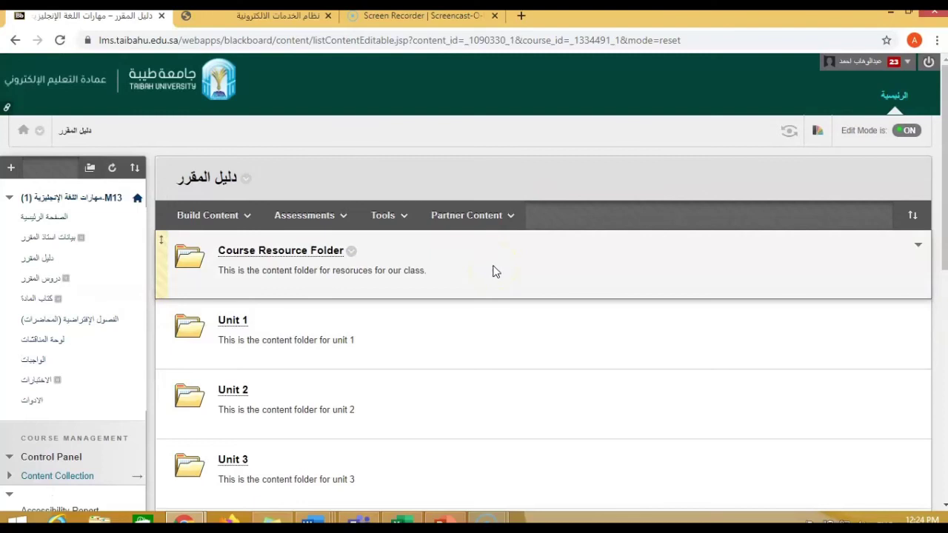
left_click(484, 273)
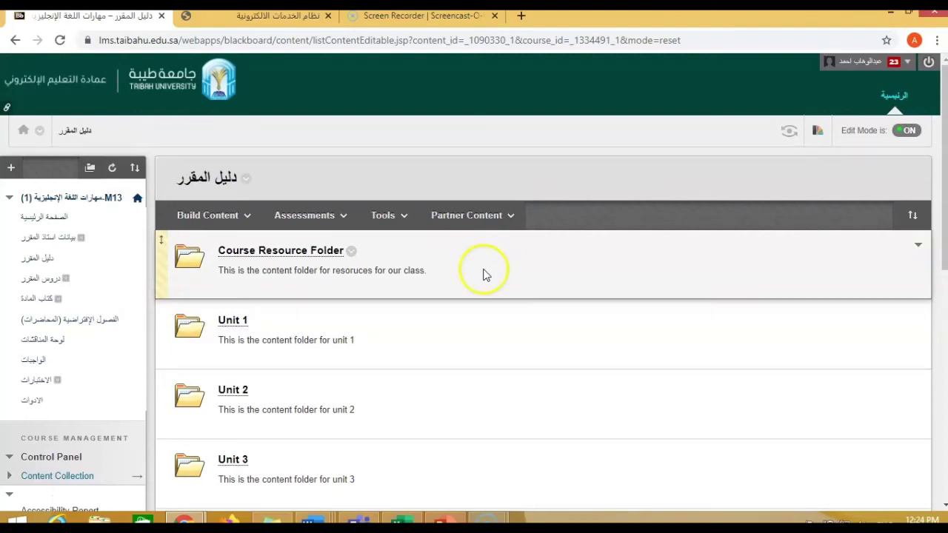